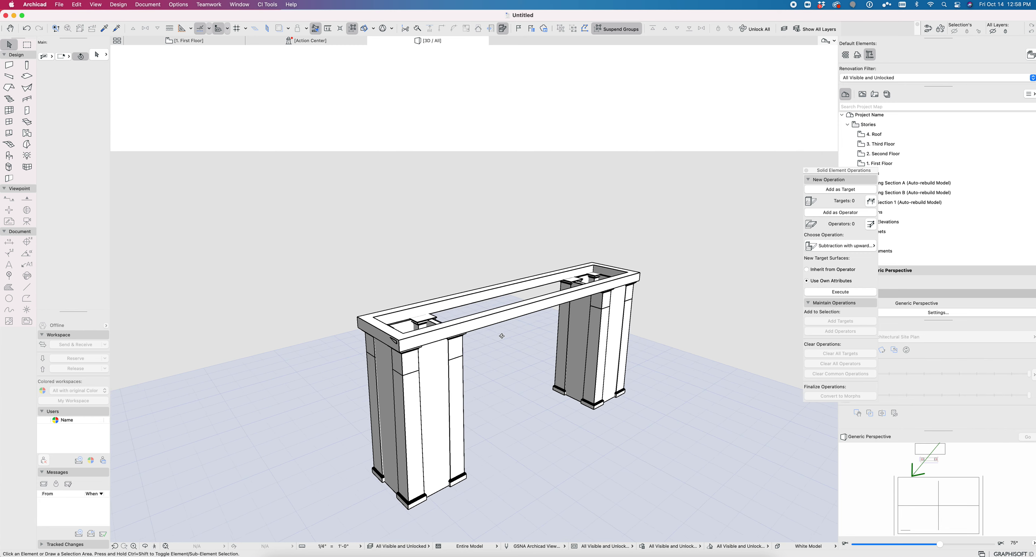
Look over the beam and columns in 3D and switch to the first floor plan
left_click(371, 348)
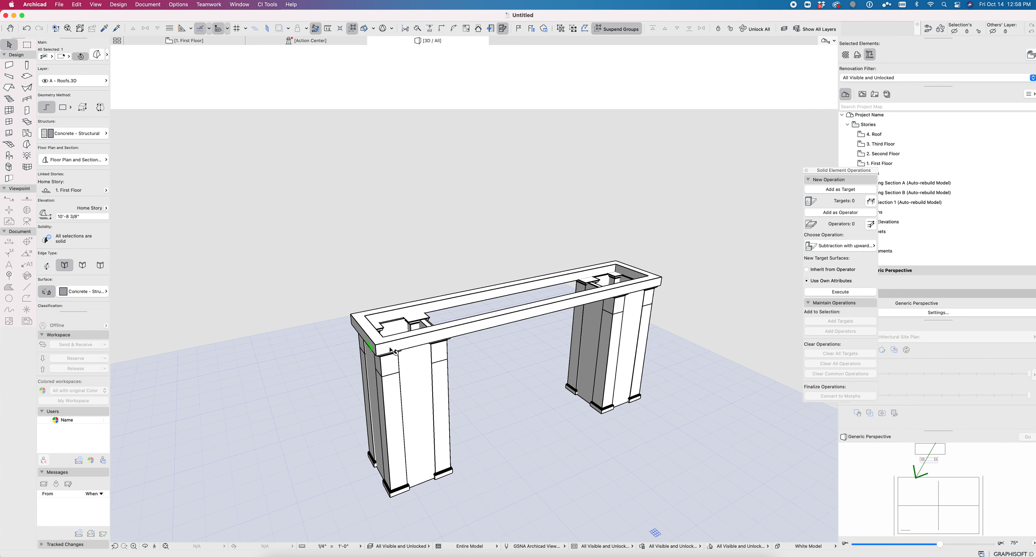
key("Escape")
middle_click_drag(433, 344, 356, 316, "shift")
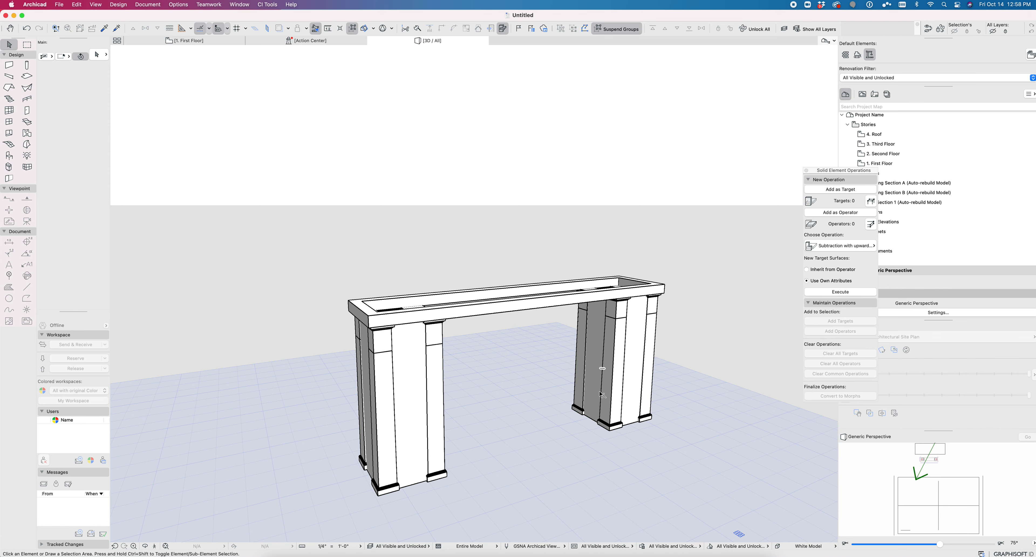
key("F2")
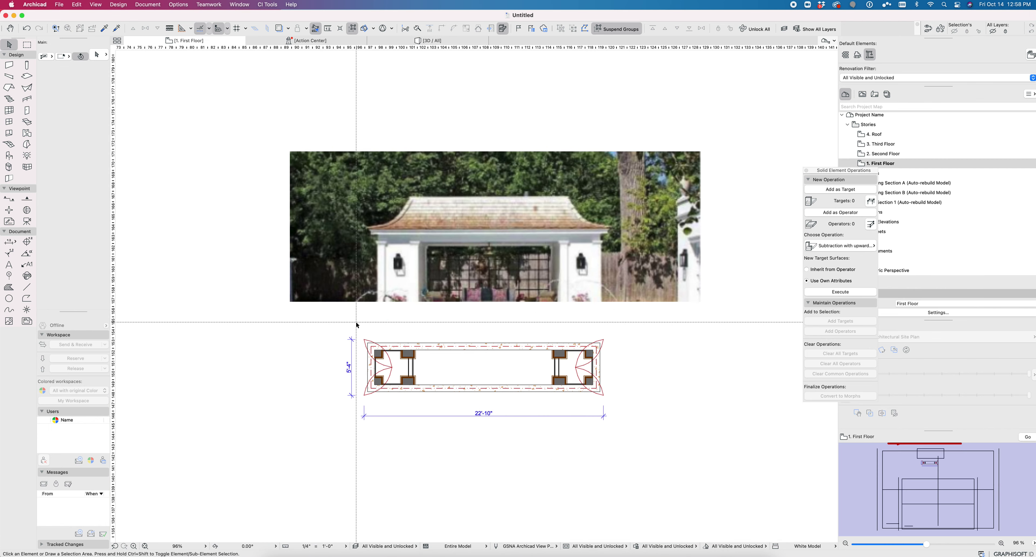
Highlight the four curved roof profile lines at the plan's left end to examine them, and clear the selection
scroll(371, 353, "up", 5)
left_click(379, 425)
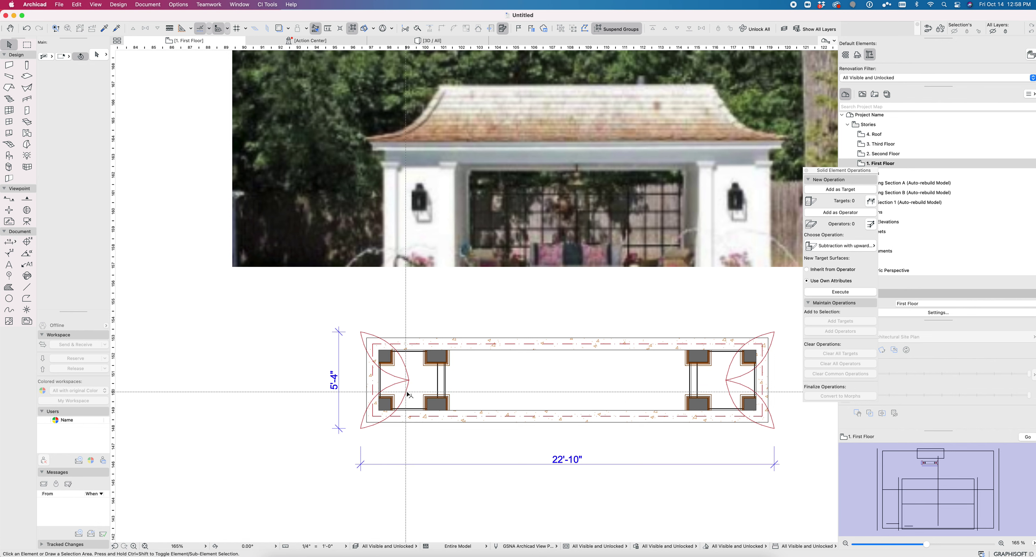
left_click(423, 427)
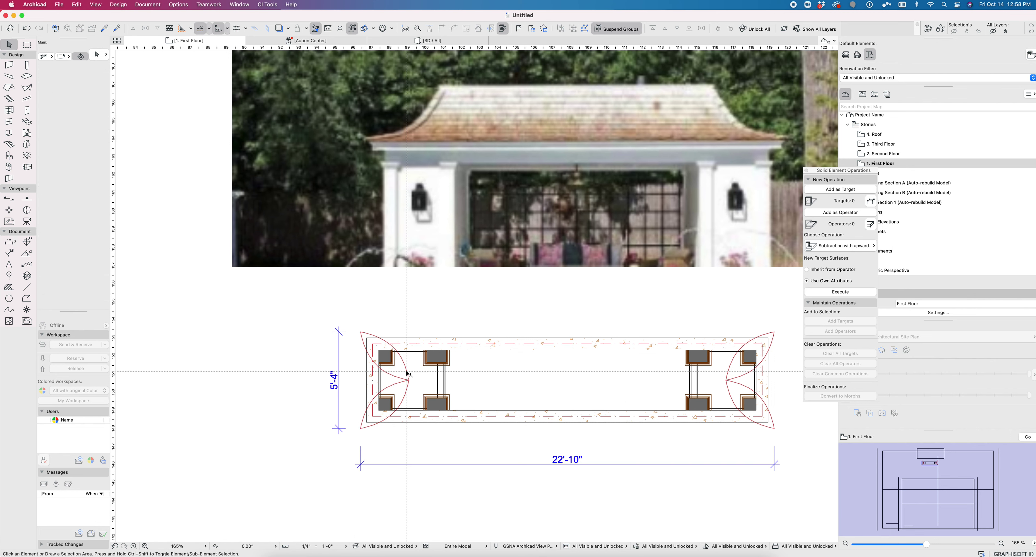
left_click(363, 426)
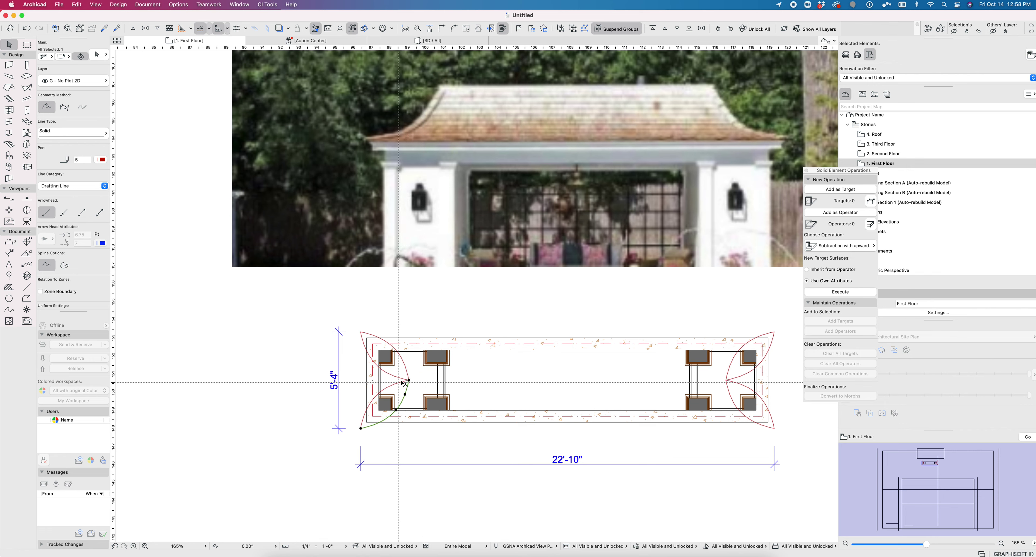
left_click(406, 369, "shift")
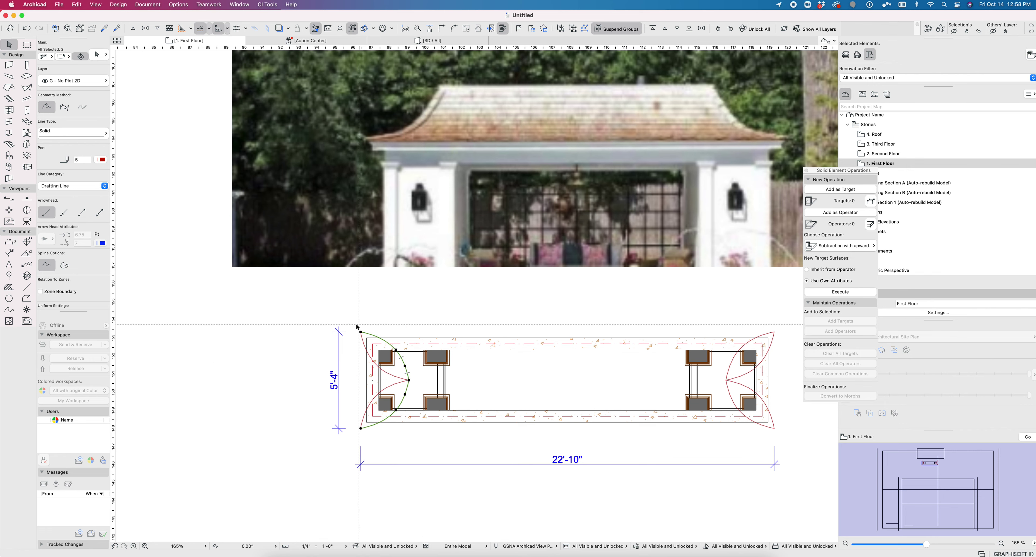
left_click(392, 377, "shift")
left_click(403, 396, "shift")
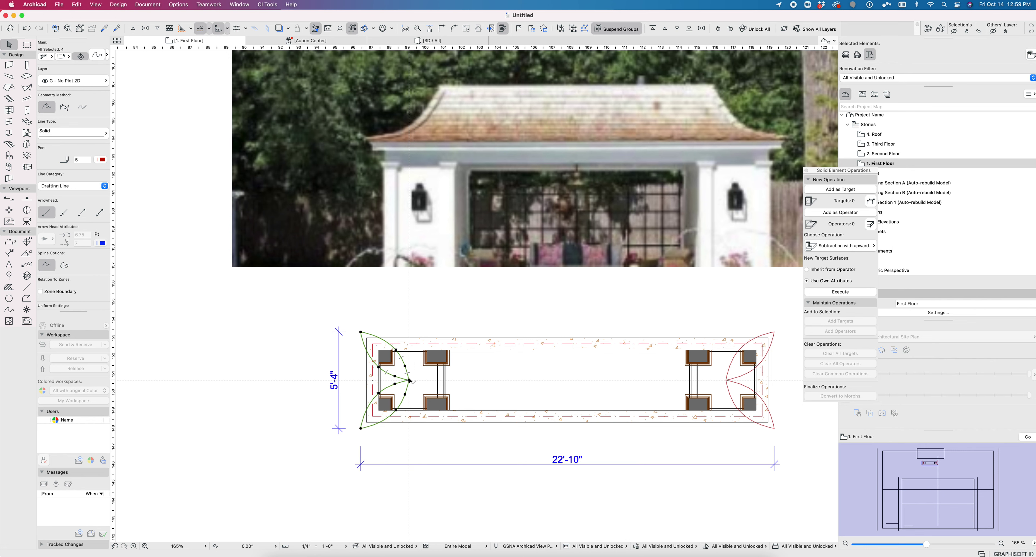
key("Escape")
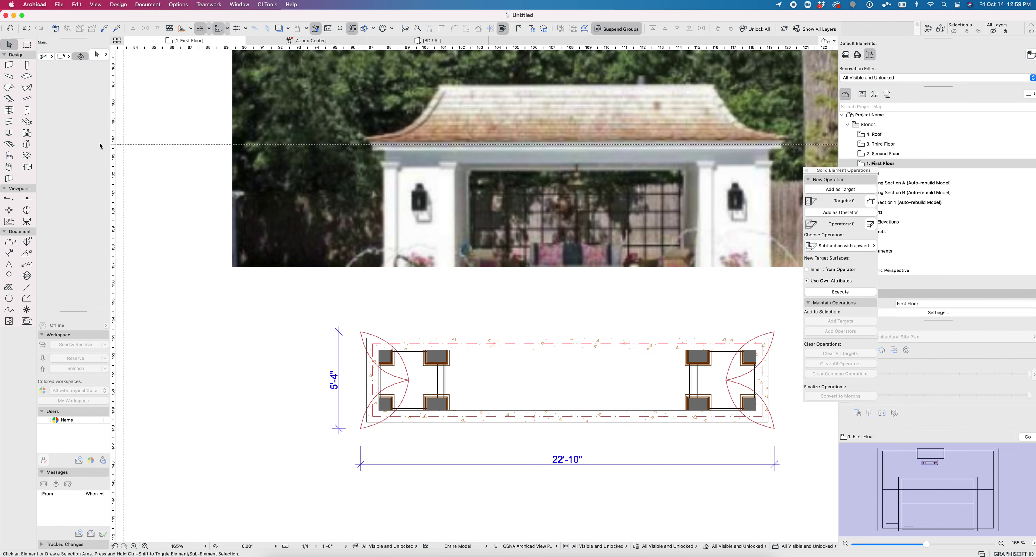
Activate the Shell tool and review the extrusion and floor plan options in its default settings
left_click(27, 88)
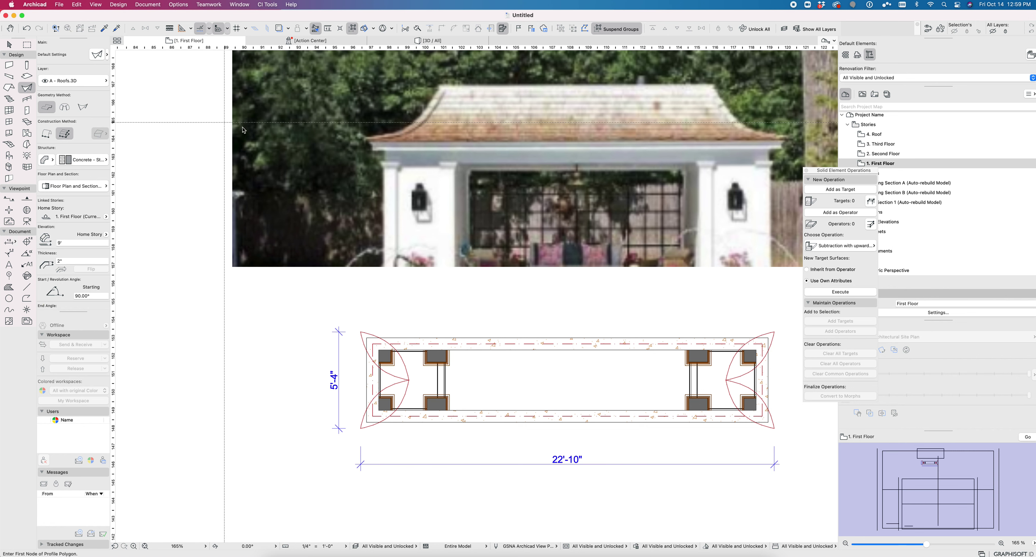
key("super+t")
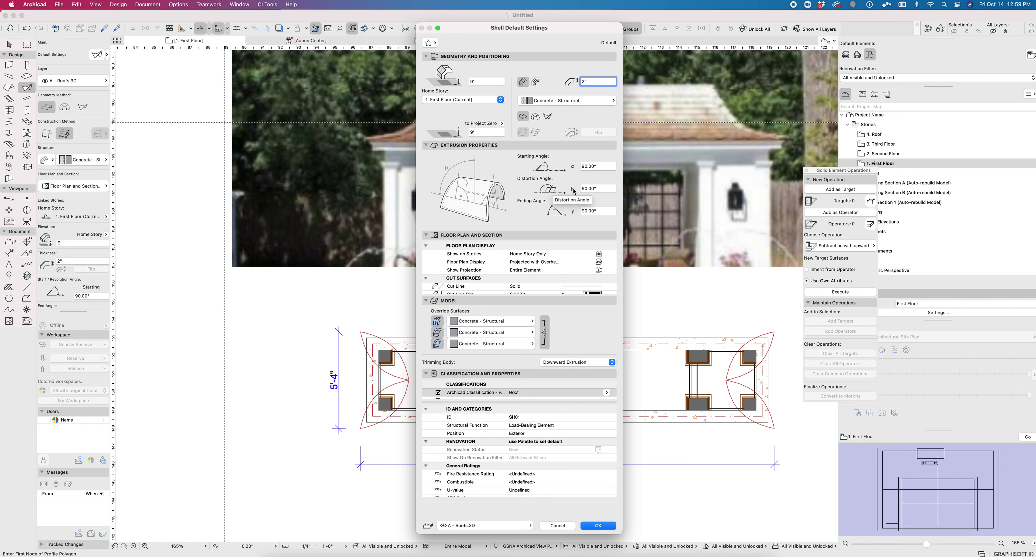
scroll(574, 246, "down", 5)
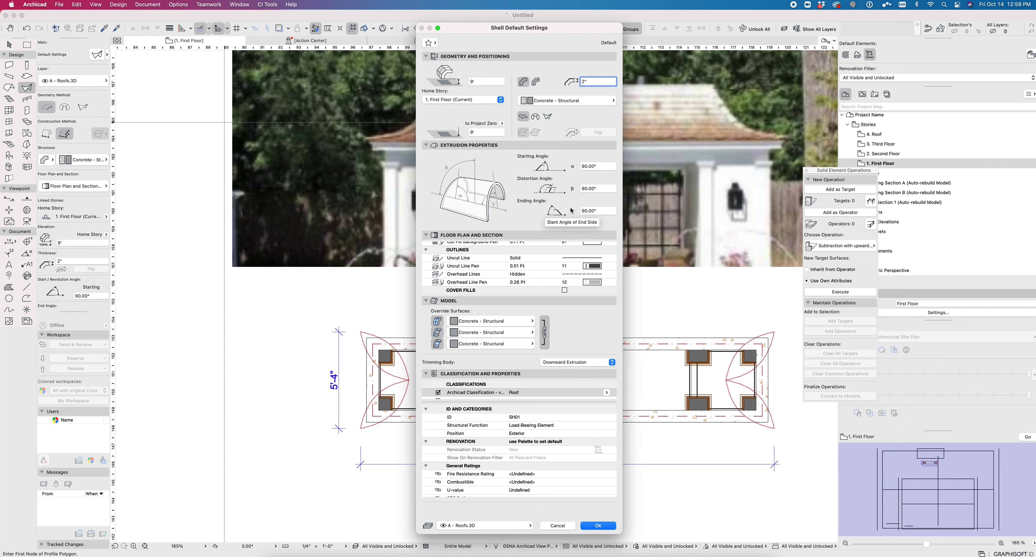
key("Return")
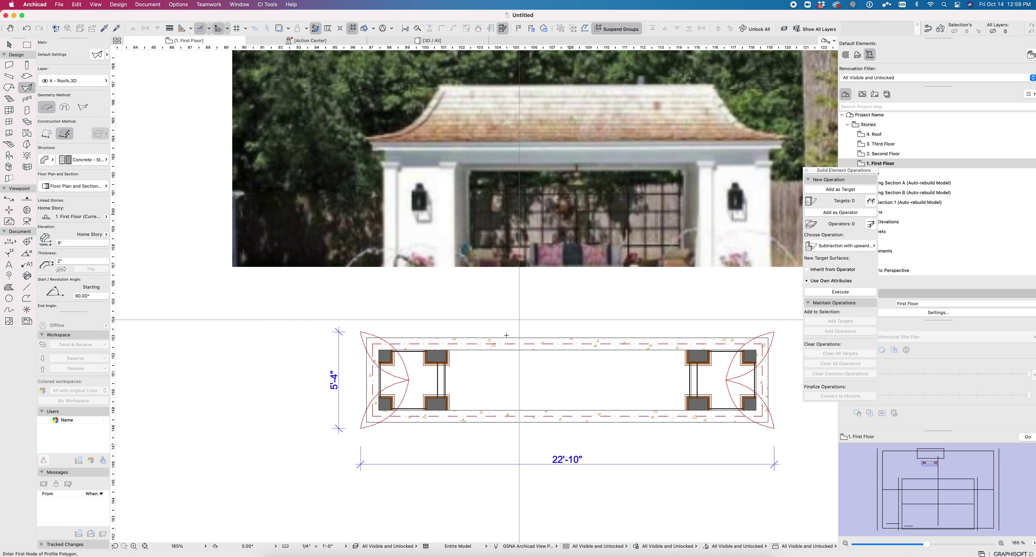
Create an extruded shell 22'-10" long from the lower outer curve at the plan's left end and select it
left_click(407, 396)
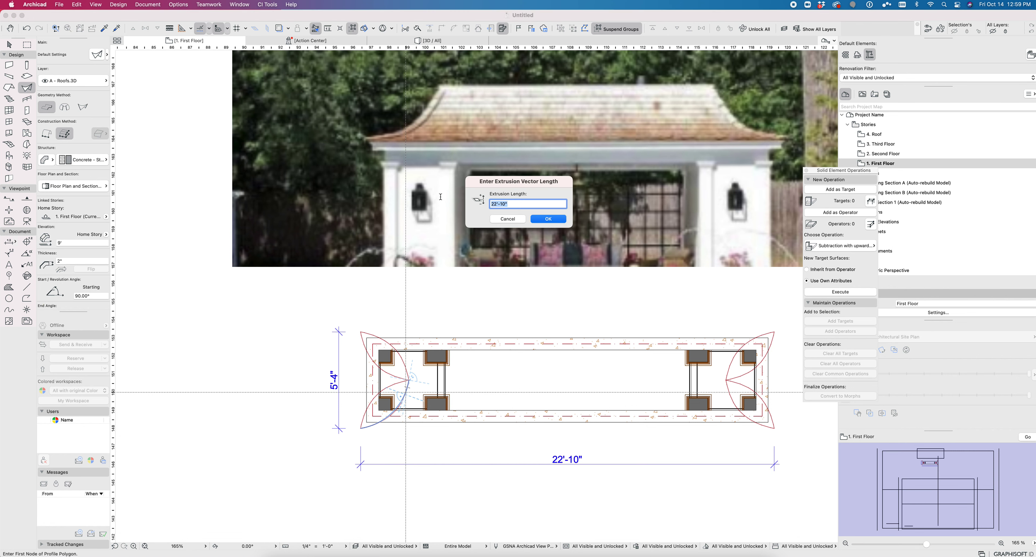
key("Return")
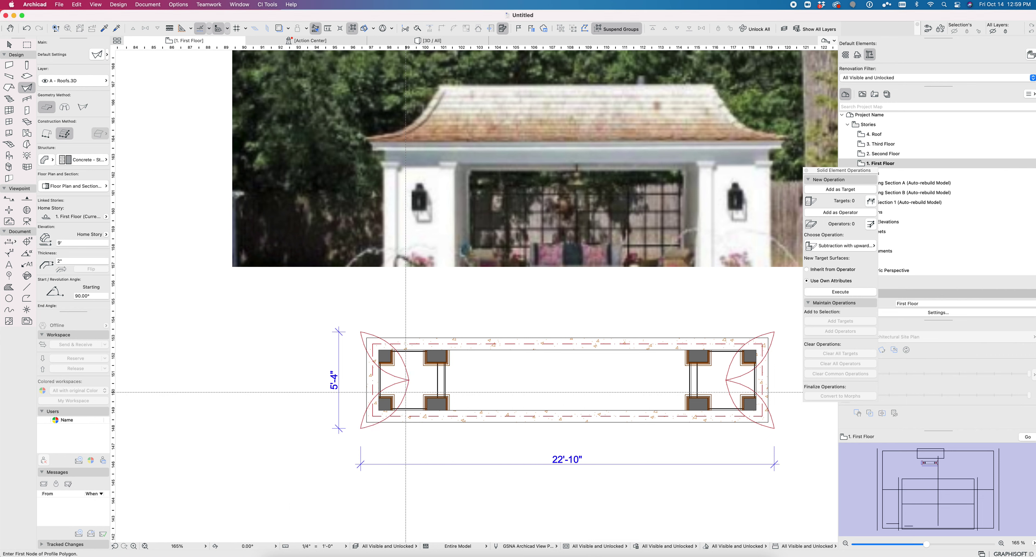
key("w")
left_click(400, 395)
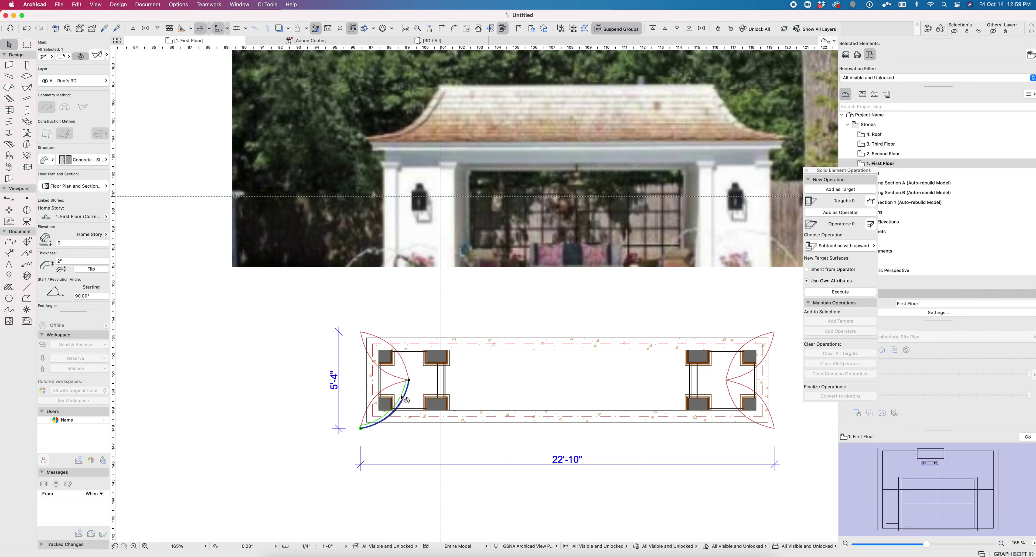
key("super+d")
left_click(401, 395)
key("Escape")
key("super+d")
left_click(361, 429)
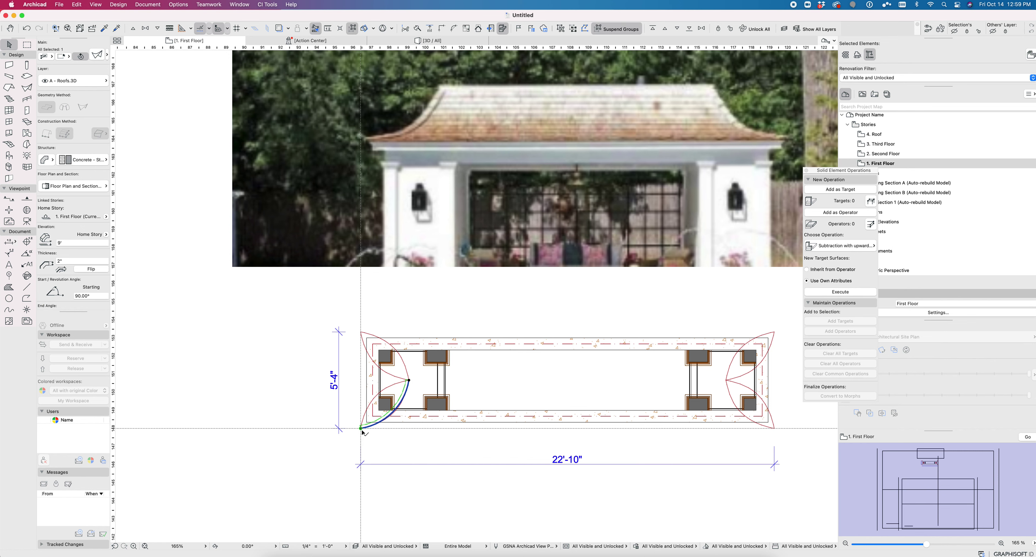
key("Escape")
key("super+d")
left_click(360, 429)
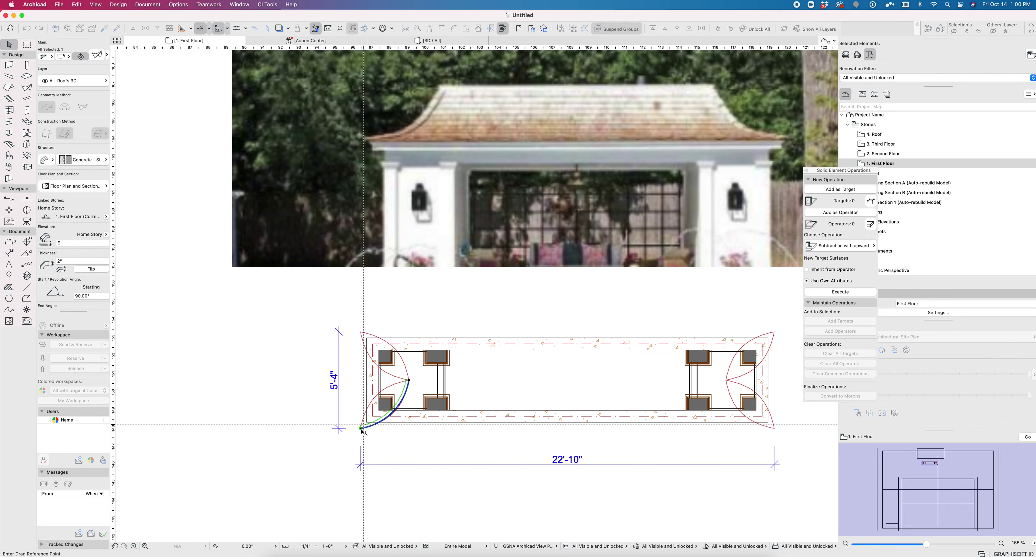
key("Escape")
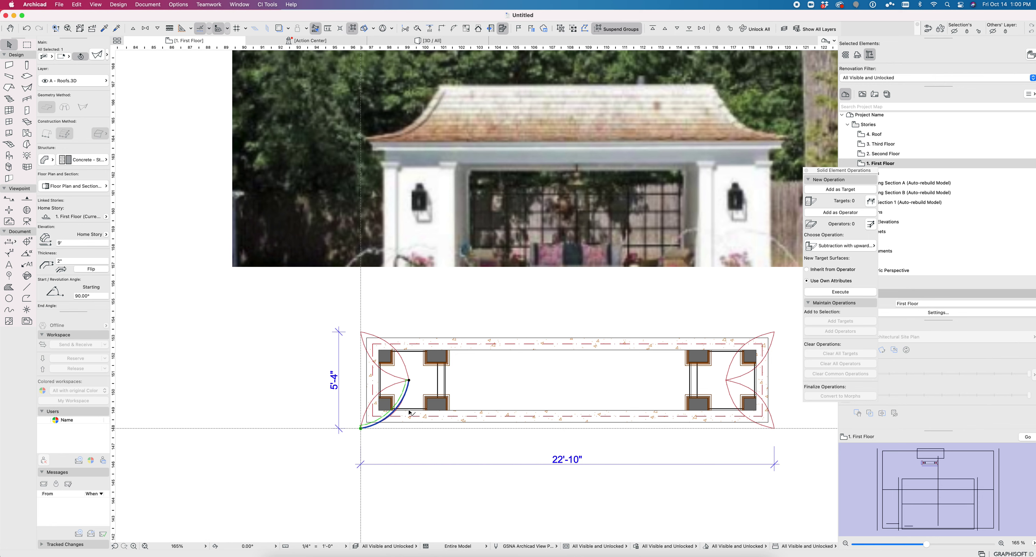
Move the selected shell straight up from its upper endpoint into the clear area above the plan's left end
left_click(409, 381)
left_click(343, 198)
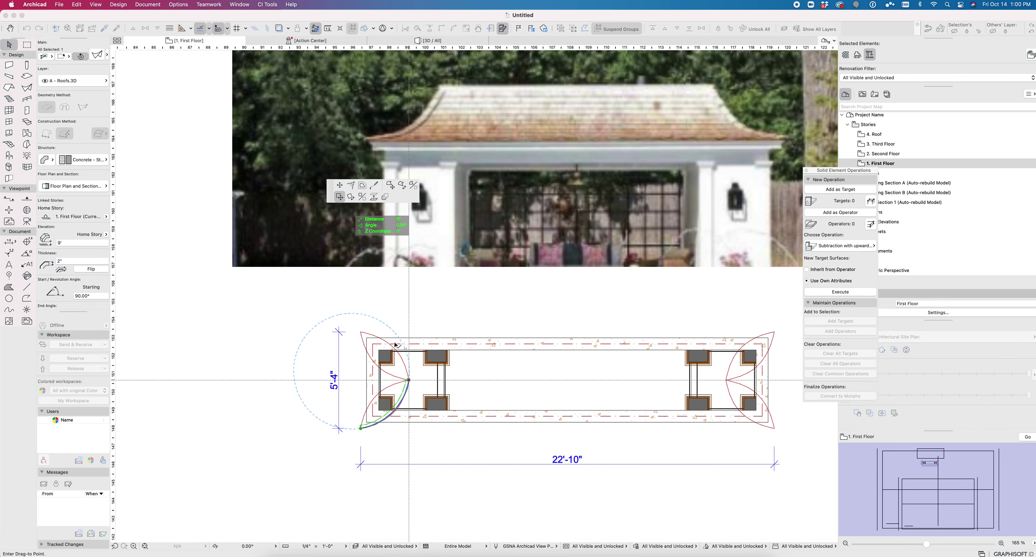
left_click(409, 277)
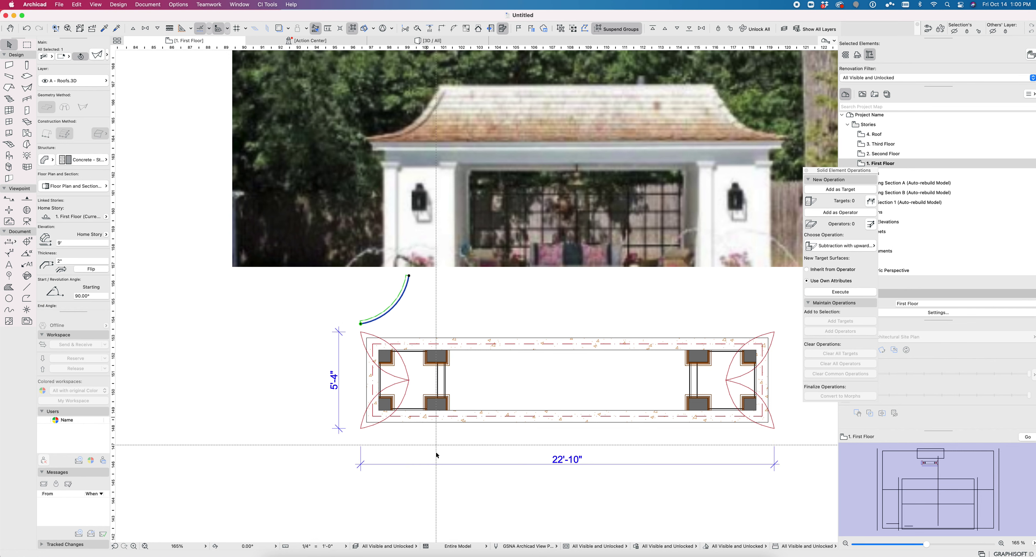
Create a second extruded shell 22'-10" long from the same lower outer curve at the plan's left end
key("Escape")
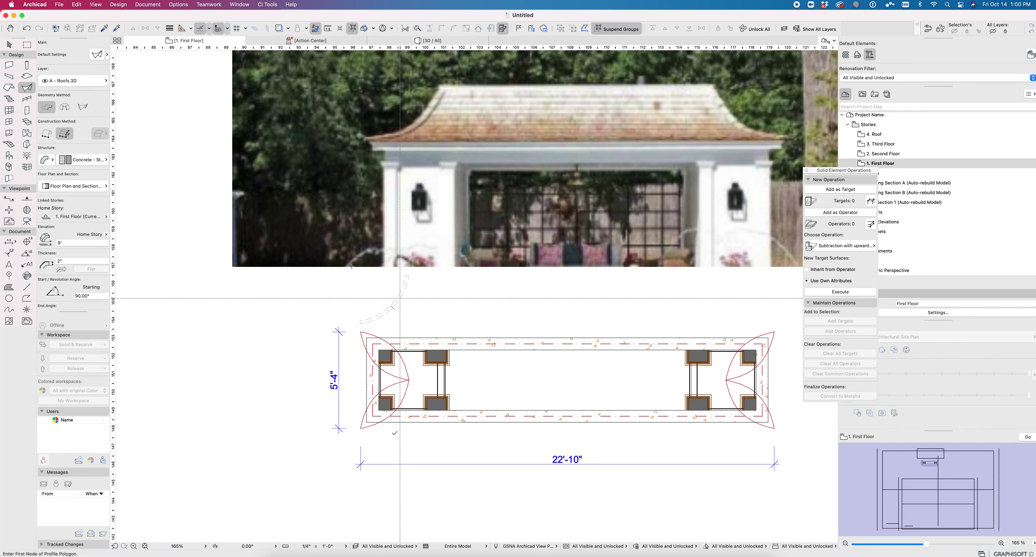
left_click(408, 395)
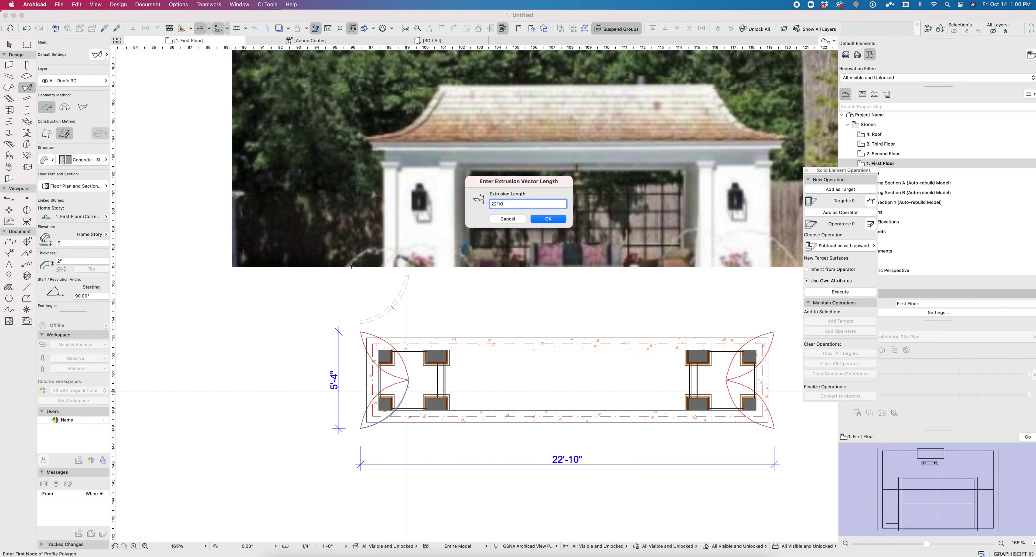
key("Return")
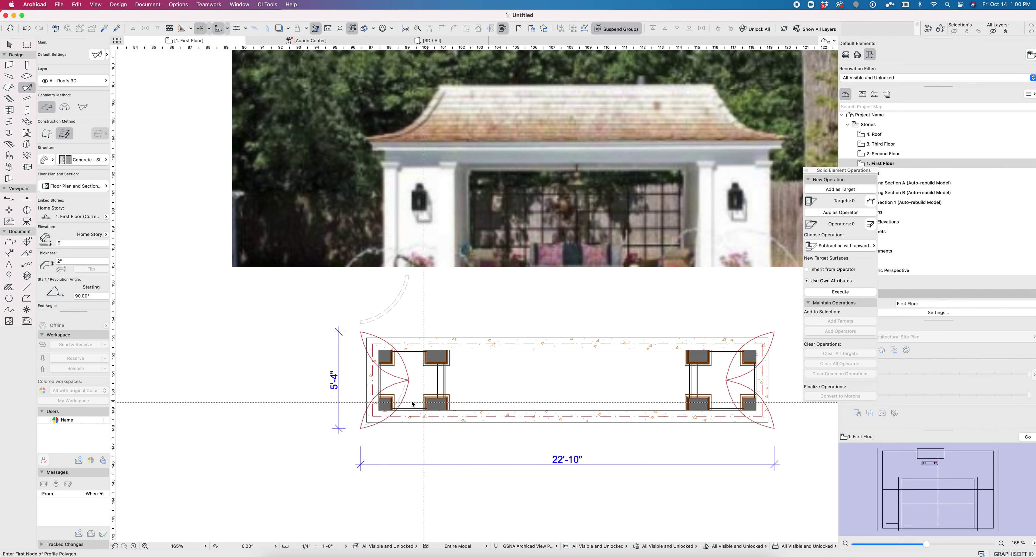
In the 3D view, rotate the upright shell nearest the beam so it lies horizontally along the beam's length
key("F3")
left_click(384, 282)
key("super+e")
left_click(409, 379)
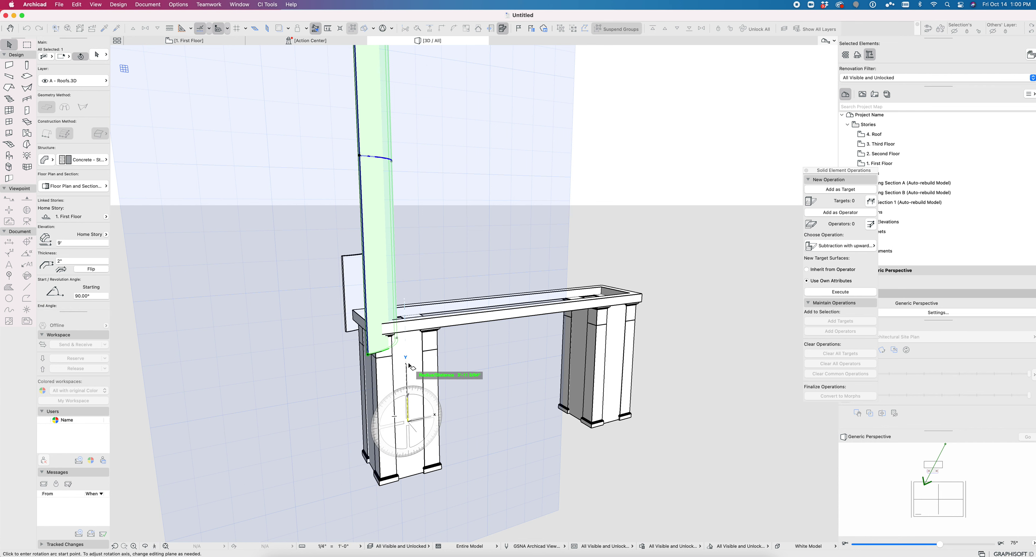
left_click(497, 388)
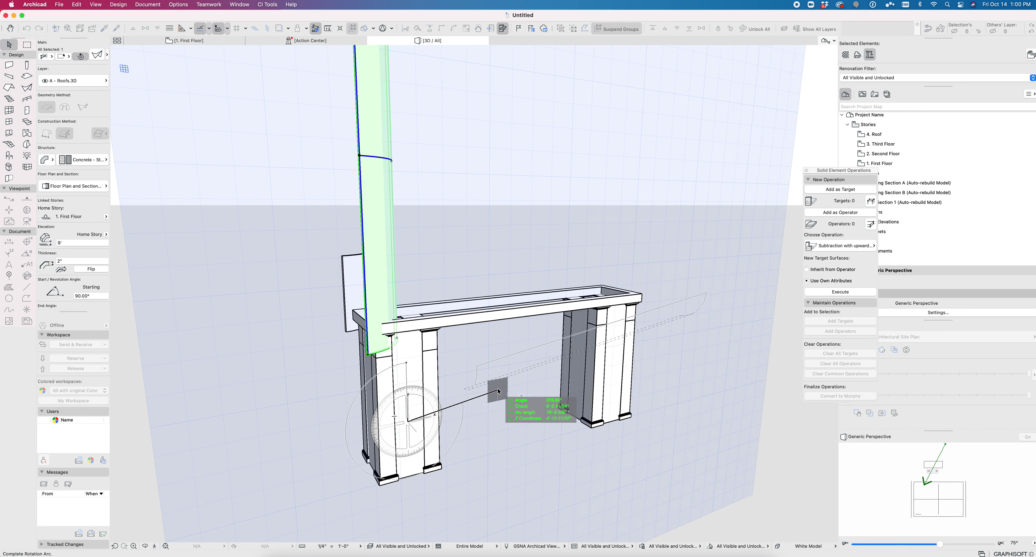
left_click(502, 403)
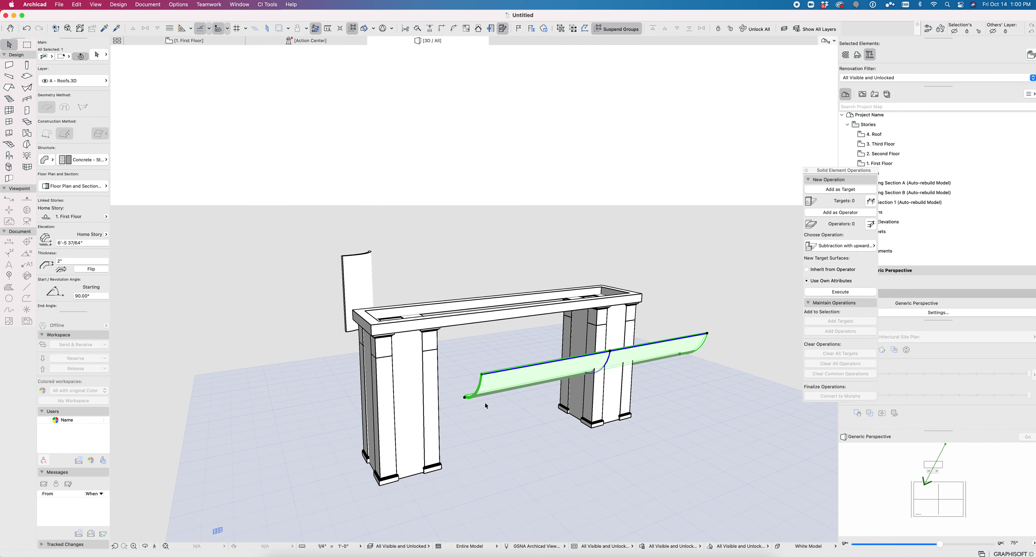
Mirror the horizontal shell so its slope faces outward, and move its lower end corner onto the beam's near front corner
left_click(465, 398)
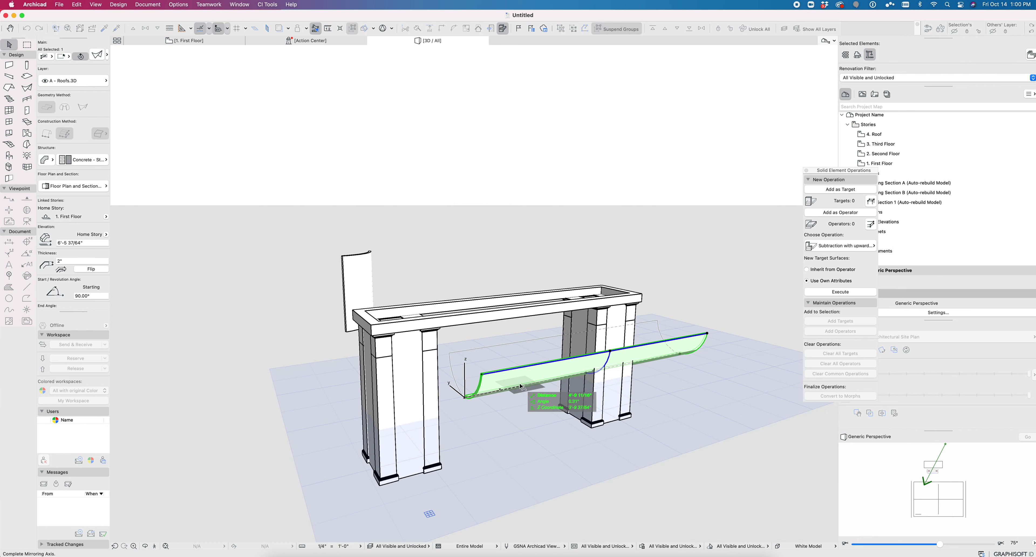
left_click(527, 387)
key("super+d")
left_click(464, 398)
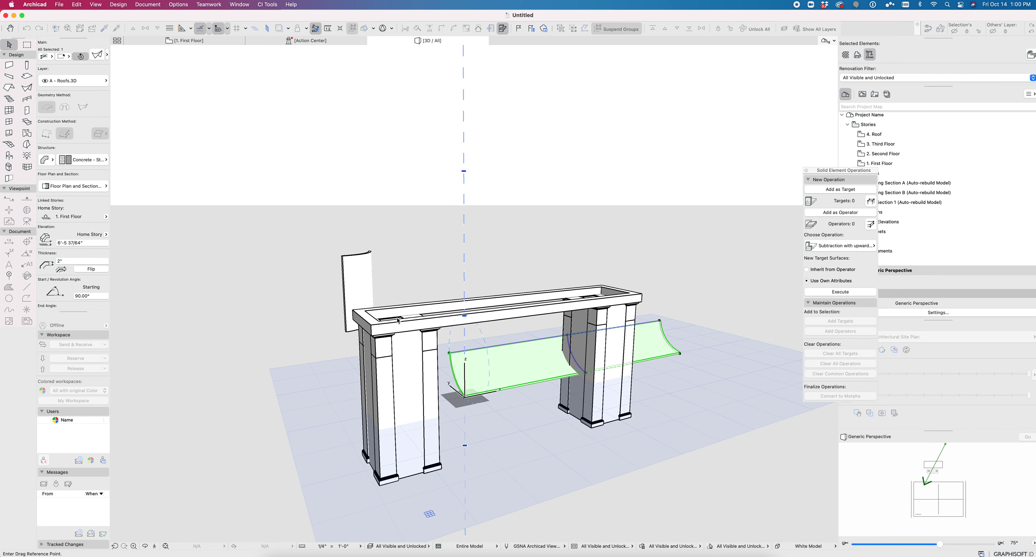
left_click(372, 326)
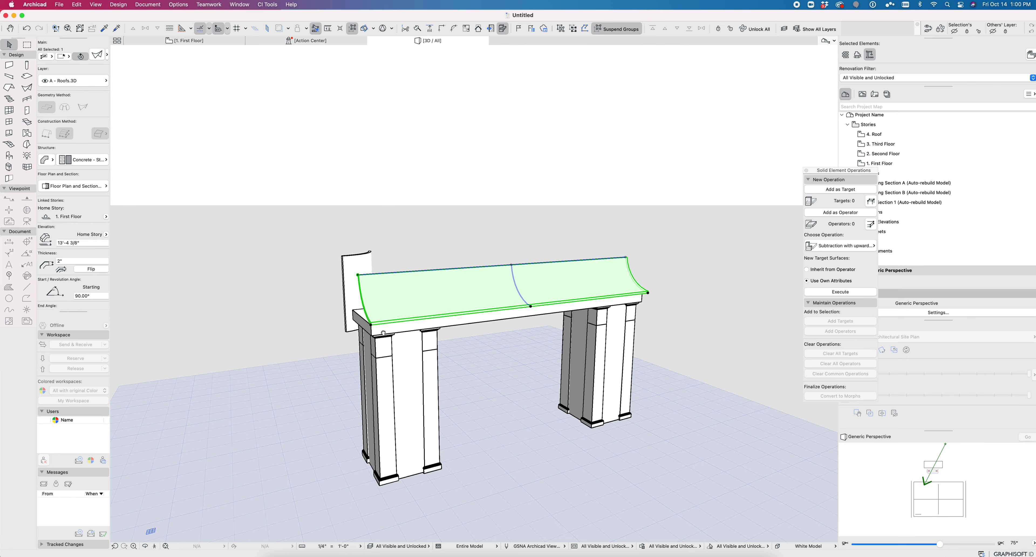
Mirror a copy of the roof shell across its top edge to form the opposite slope
middle_click_drag(382, 332, 529, 365, "shift")
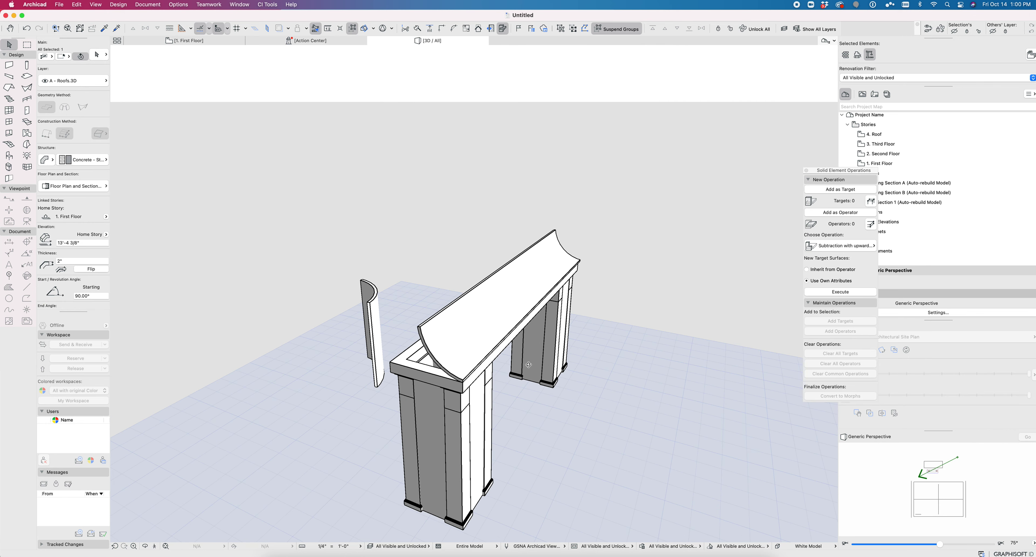
key("super+shift+m")
scroll(424, 328, "up", 5)
scroll(424, 327, "up", 2)
left_click(414, 327)
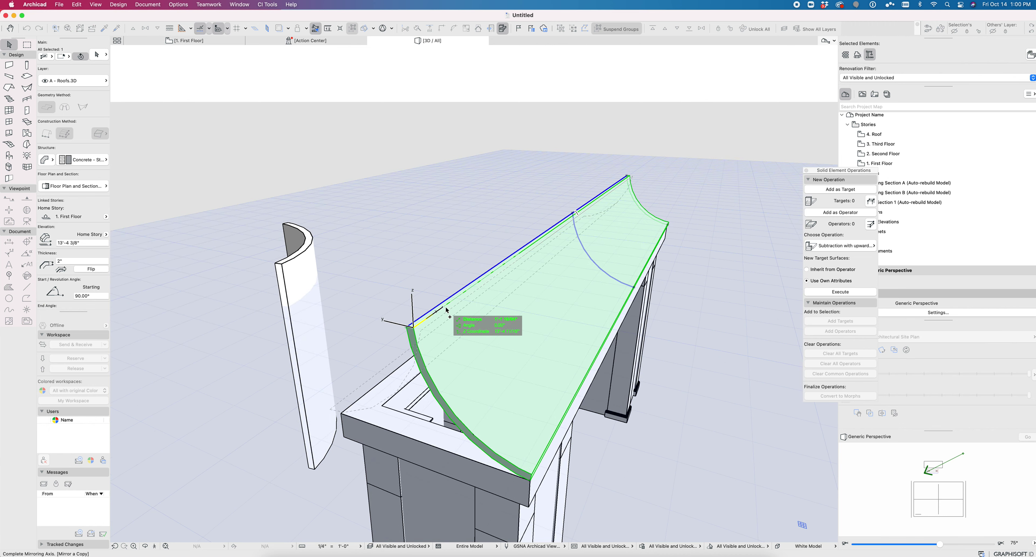
left_click(445, 308)
Move the mirrored shell so its ridge corner meets the ridge corner of the first roof slope
key("super+d")
left_click(421, 330)
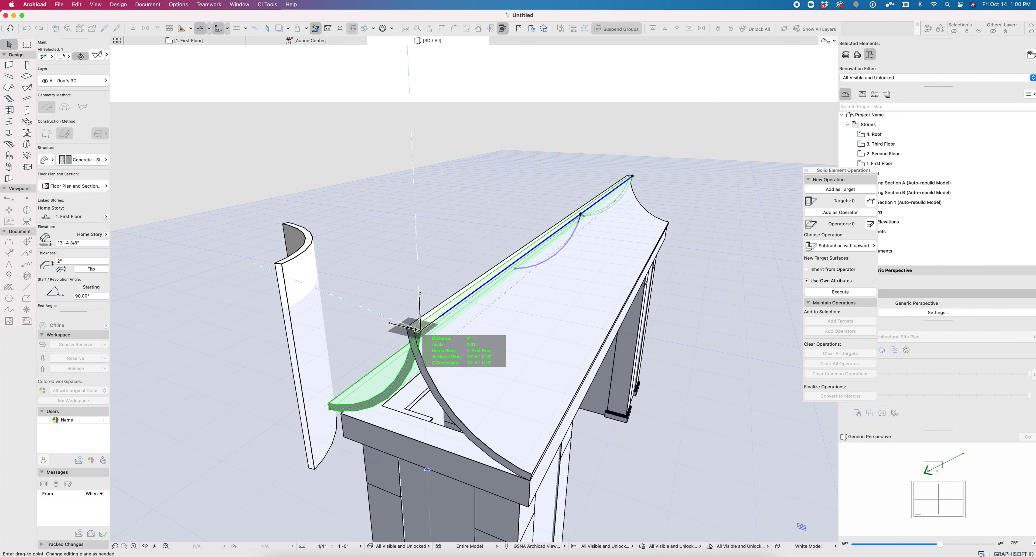
left_click(416, 329)
left_click(417, 330)
key("Escape")
Rotate the remaining upright shell in the beam end's vertical plane so it lies horizontally across the beam's width
left_click(317, 324)
middle_click_drag(432, 474, 468, 429, "shift")
key("super+e")
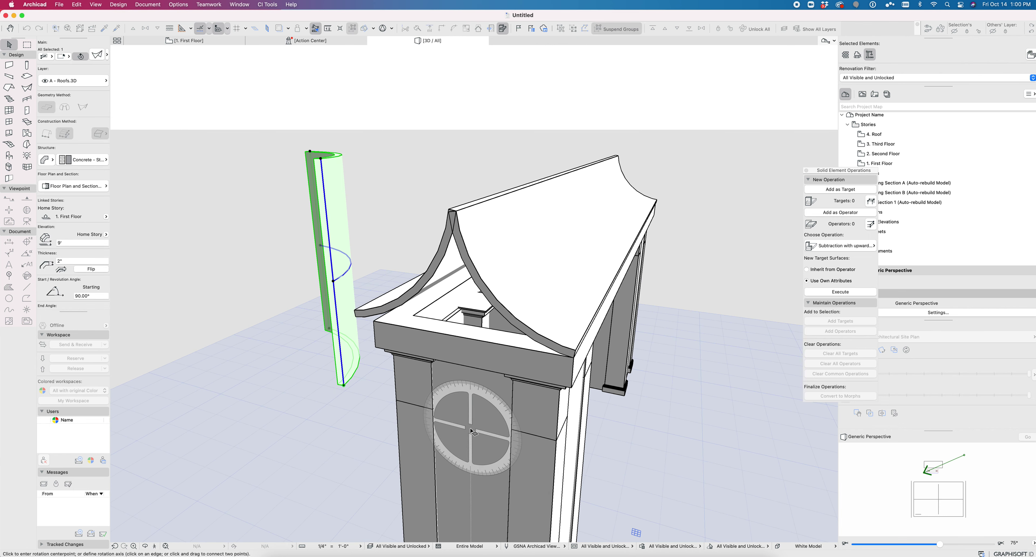
left_click(470, 429)
left_click(474, 393)
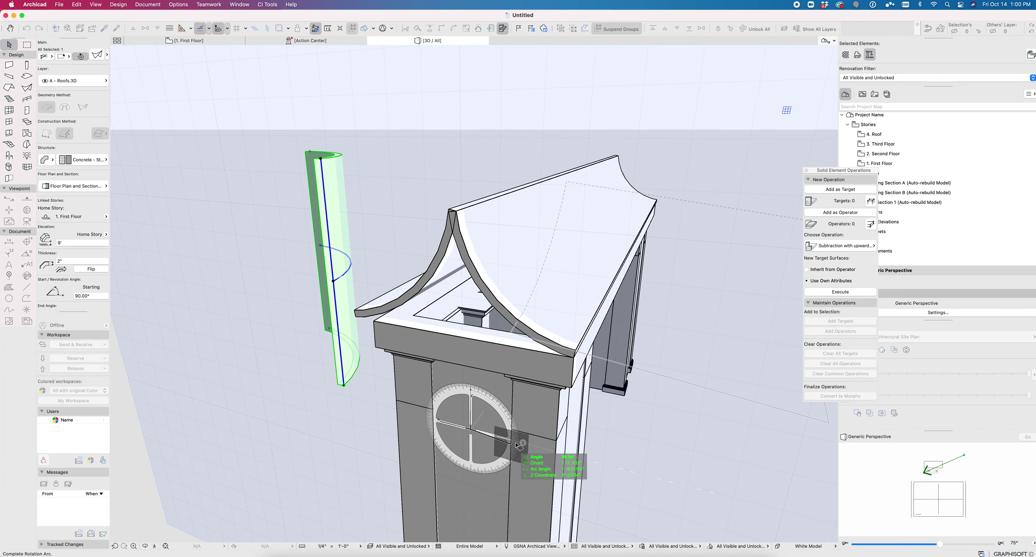
left_click(519, 446)
Move the rotated end shell so its lower corner meets the far lower corner of the roof slopes at the near end
key("super+d")
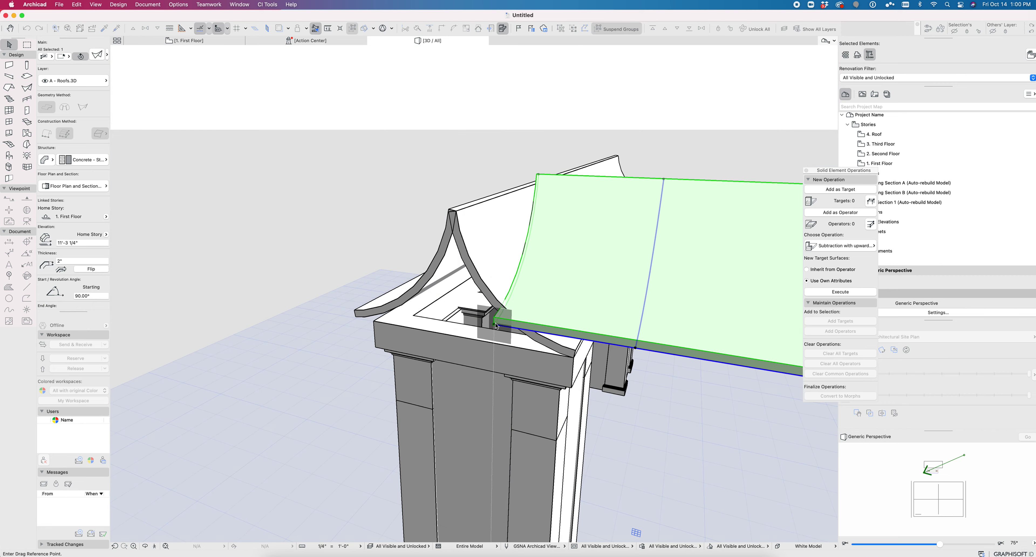
left_click(496, 326)
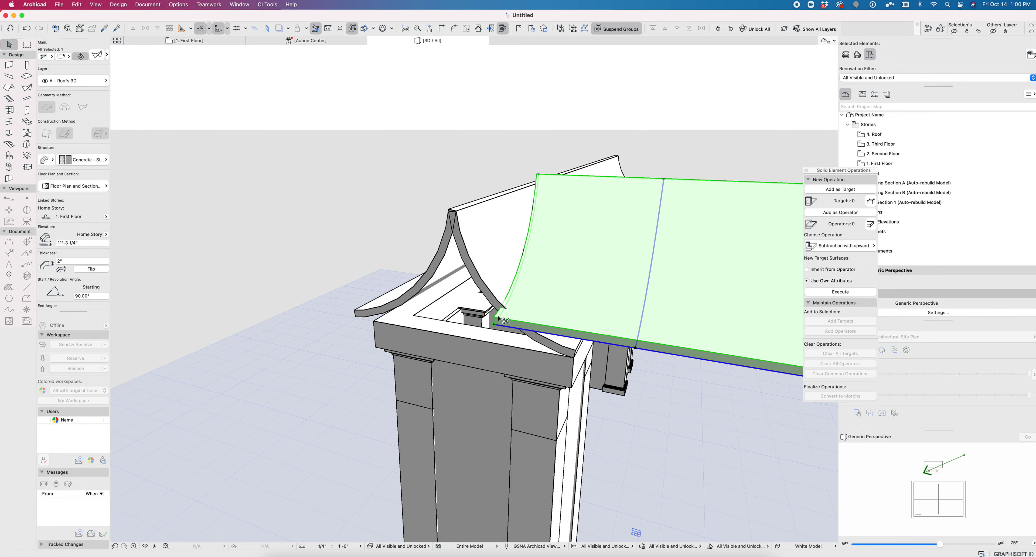
left_click(357, 312)
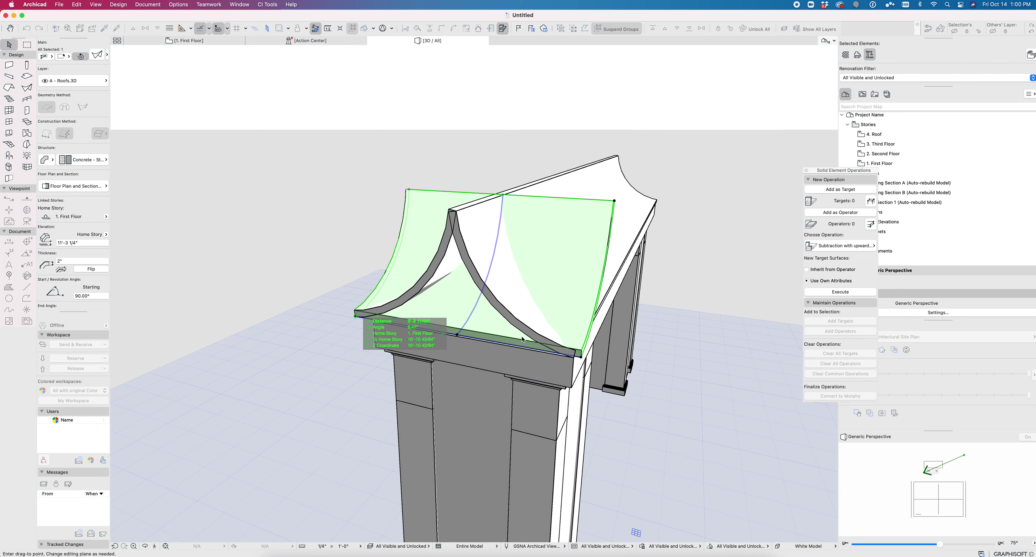
Shift the end shell slightly across the beam's width to centre it between the lower corners of the two slopes
left_click(582, 353)
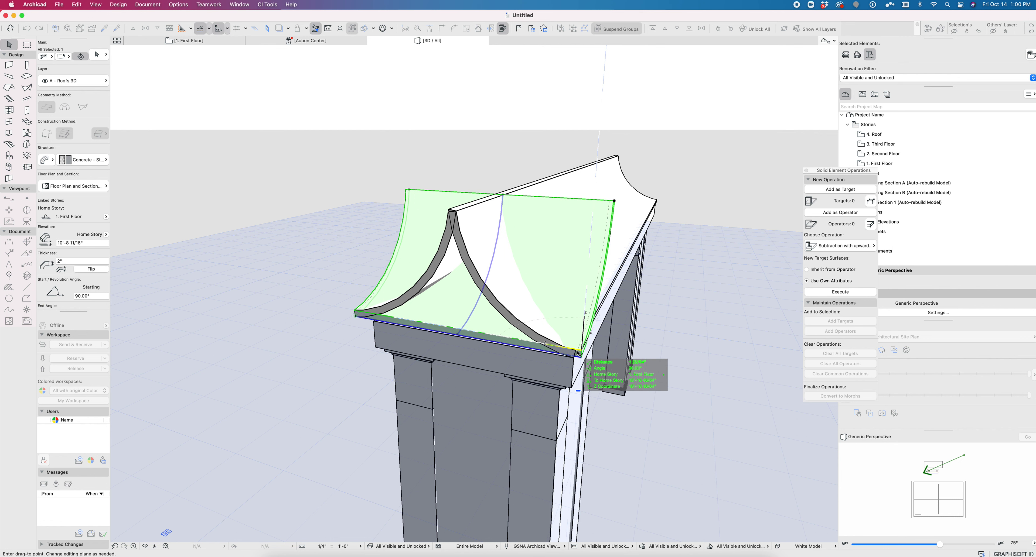
key("Tab")
key("Return")
key("super+d")
left_click(694, 409)
key("Tab")
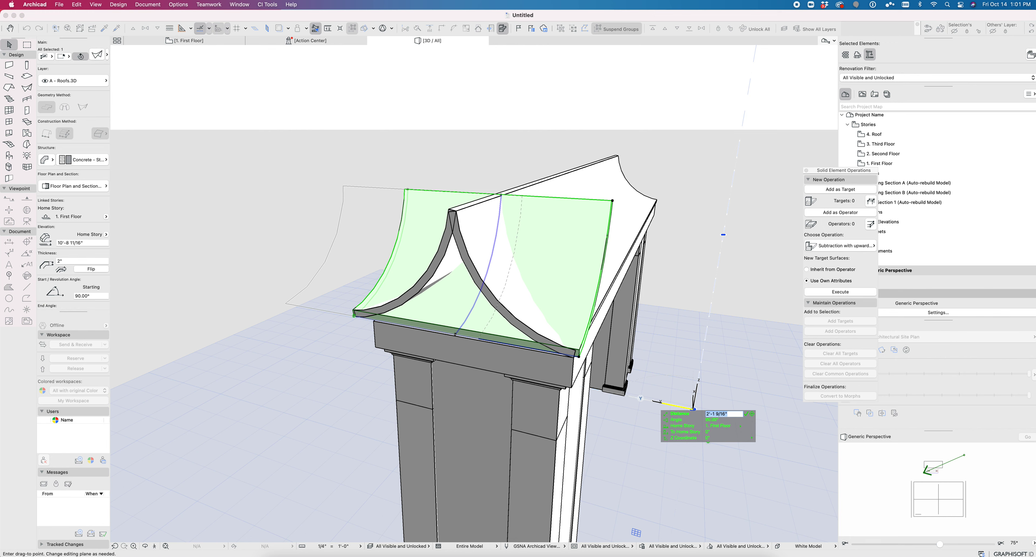
key("Return")
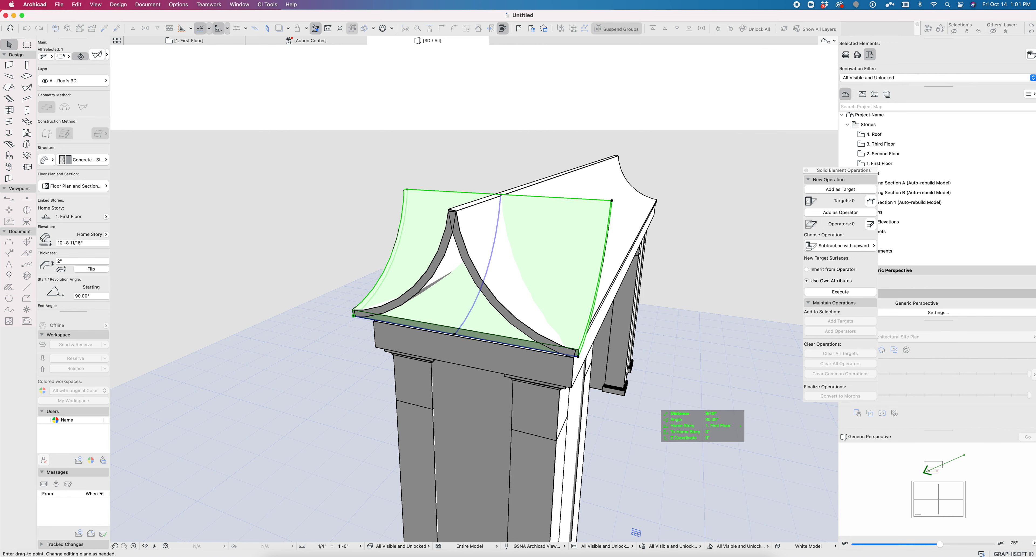
Mirror a copy of the end shell to the opposite end of the beam, using the ridge's midpoint for the mirror axis
middle_click_drag(693, 409, 526, 462, "shift")
key("super+alt+m")
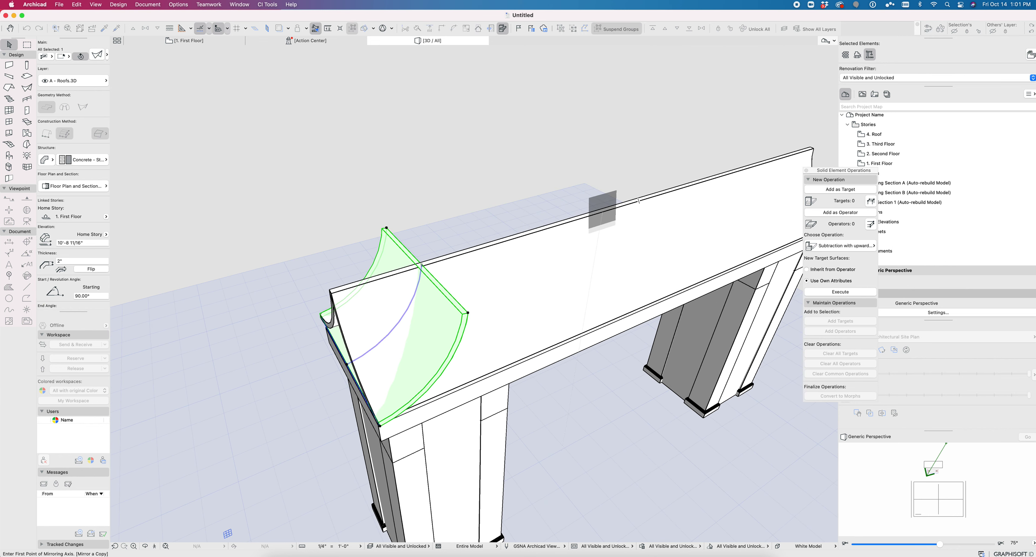
left_click(638, 201)
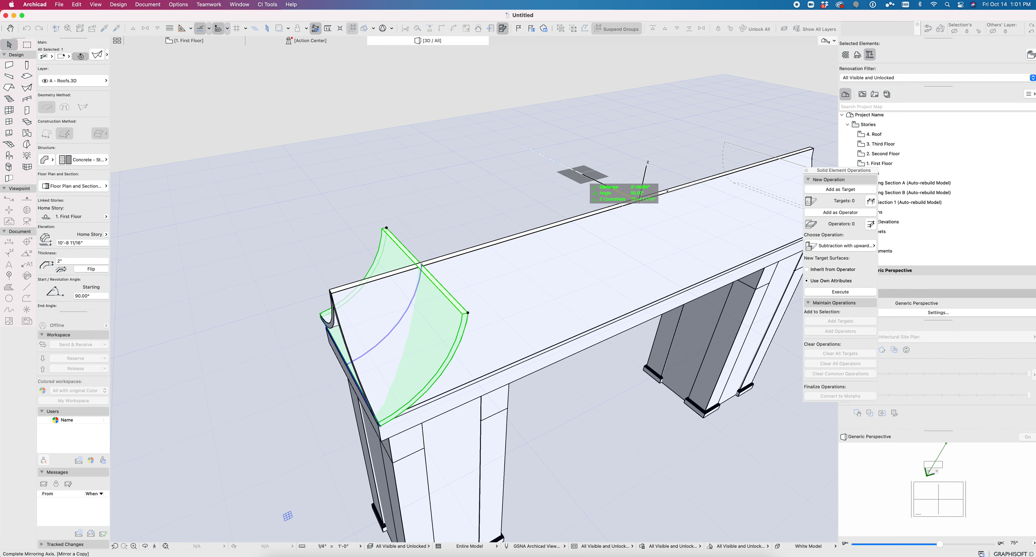
left_click(608, 187)
Move the front roof slope so its lower corner meets the adjacent lower corner of the end shell
middle_click_drag(607, 187, 679, 196, "shift")
left_click(701, 208)
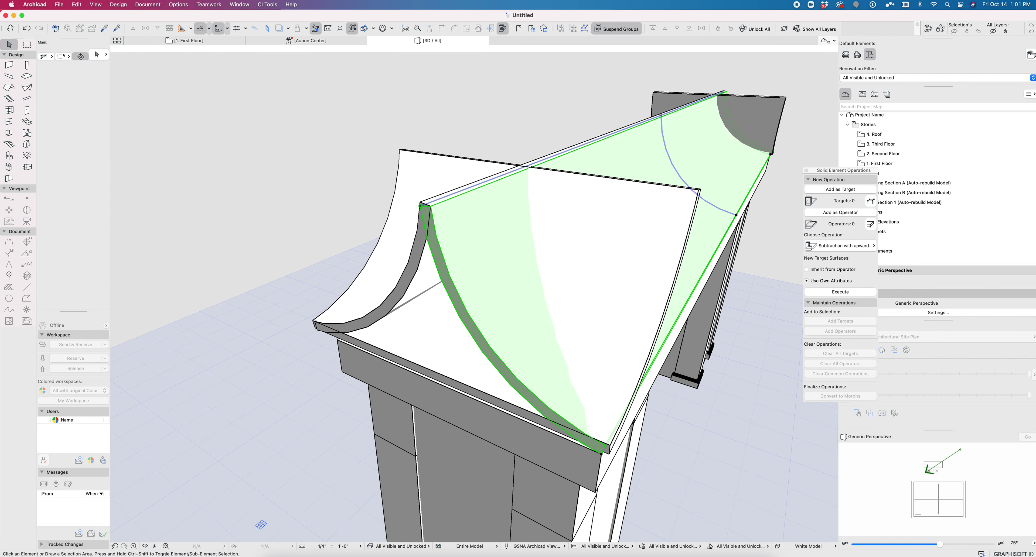
key("super+d")
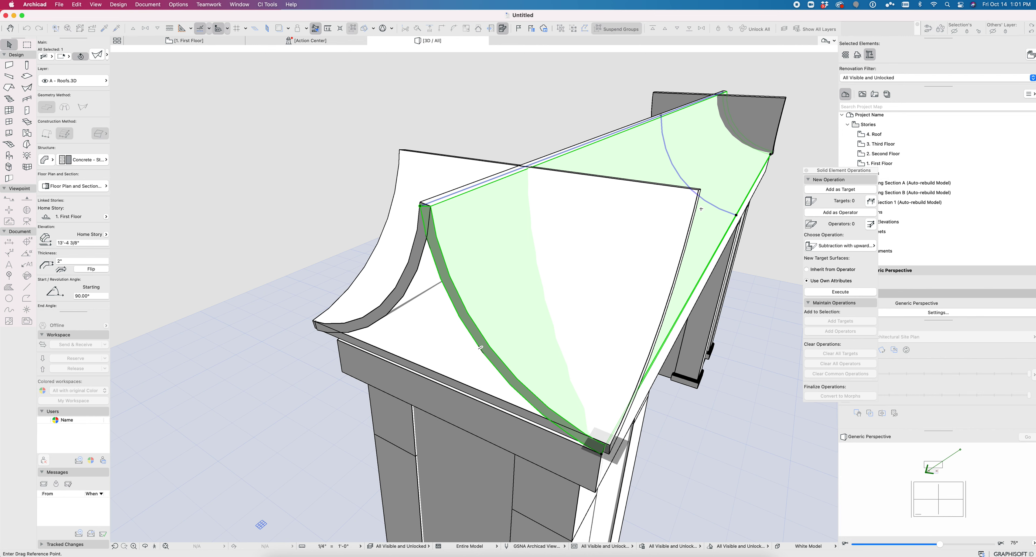
left_click(602, 453)
left_click(606, 454)
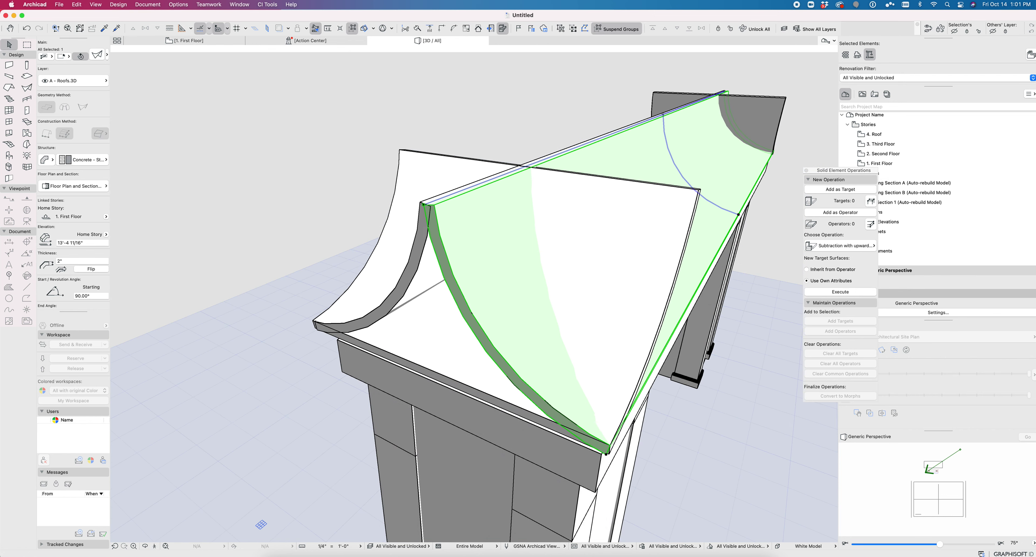
Move the opposite roof slope so its lower corner meets the end shell's other lower corner
key("Escape")
middle_click_drag(523, 402, 647, 368, "shift")
left_click(353, 373)
key("super+d")
left_click(304, 385)
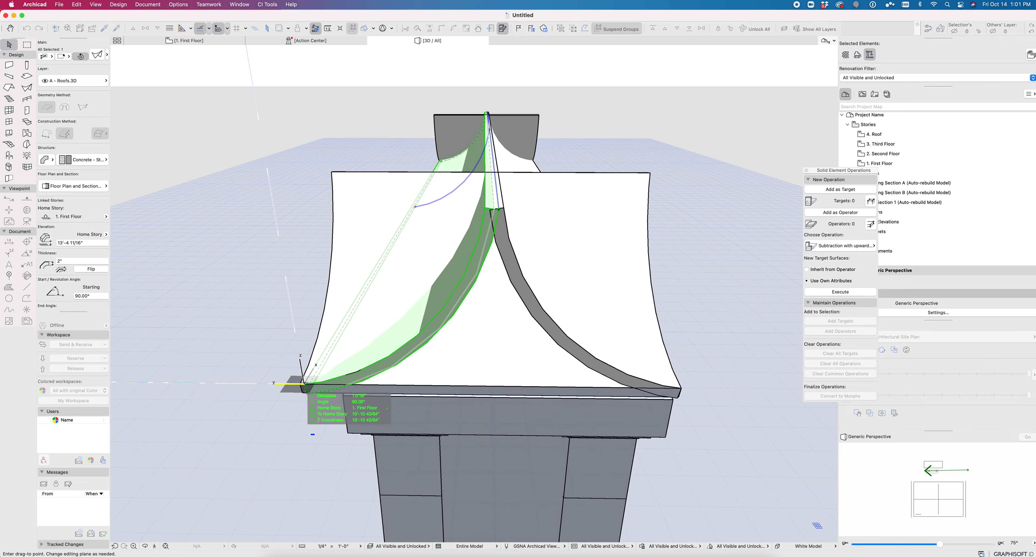
left_click(302, 385)
Select all four roof shells and move them together down onto the beam at its near top corner
middle_click_drag(475, 386, 382, 420, "shift")
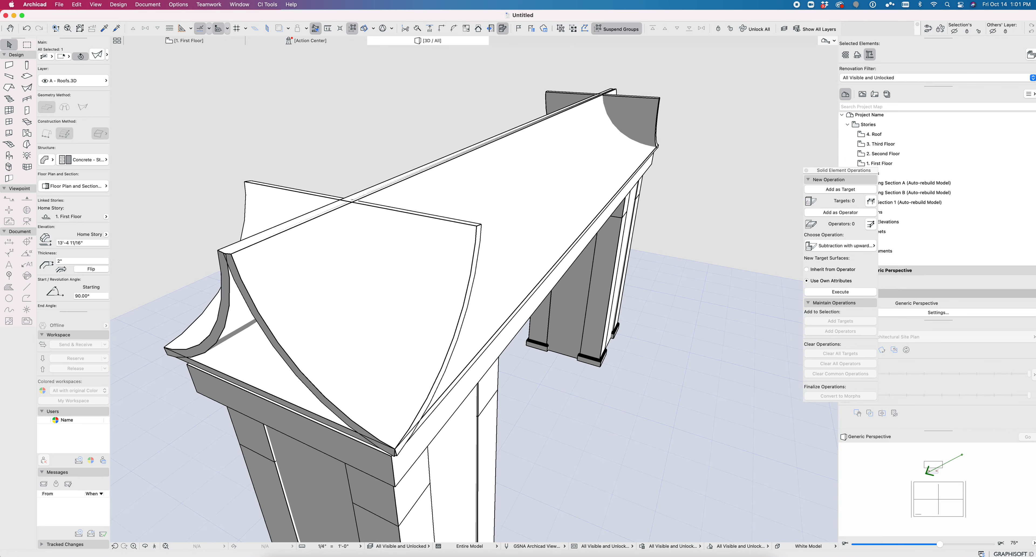
left_click(491, 289, "shift")
left_click(422, 314, "shift")
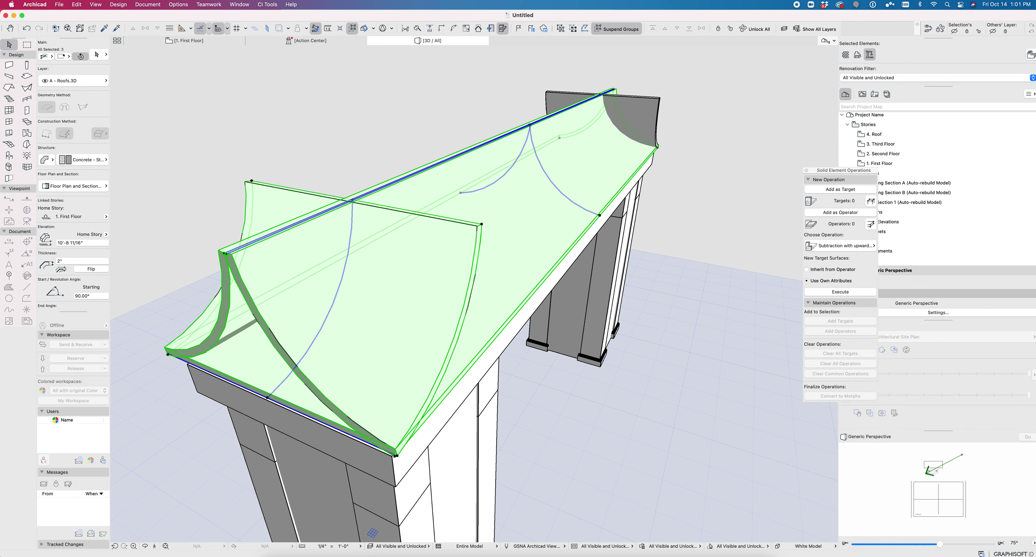
left_click(640, 115, "shift")
middle_click_drag(483, 382, 515, 292)
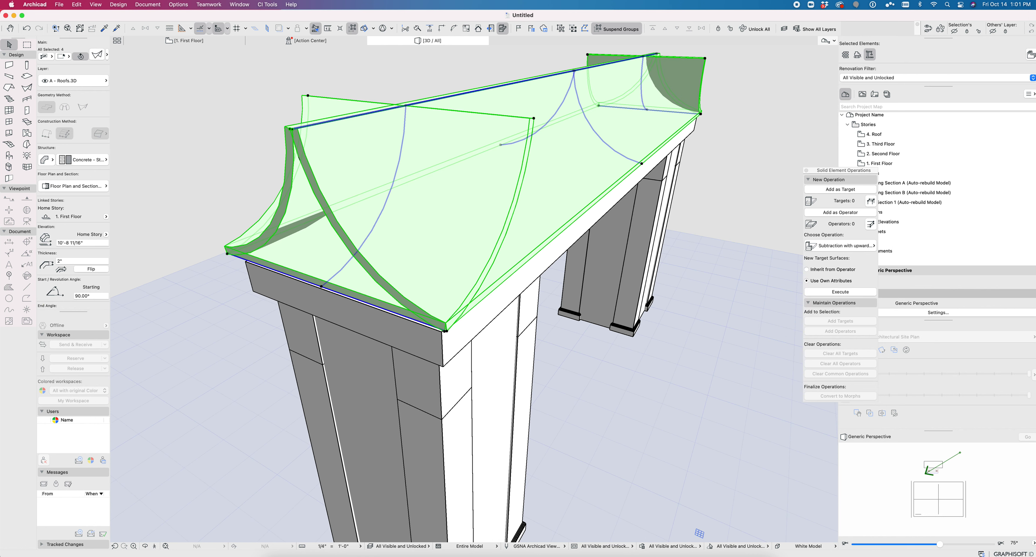
key("super+d")
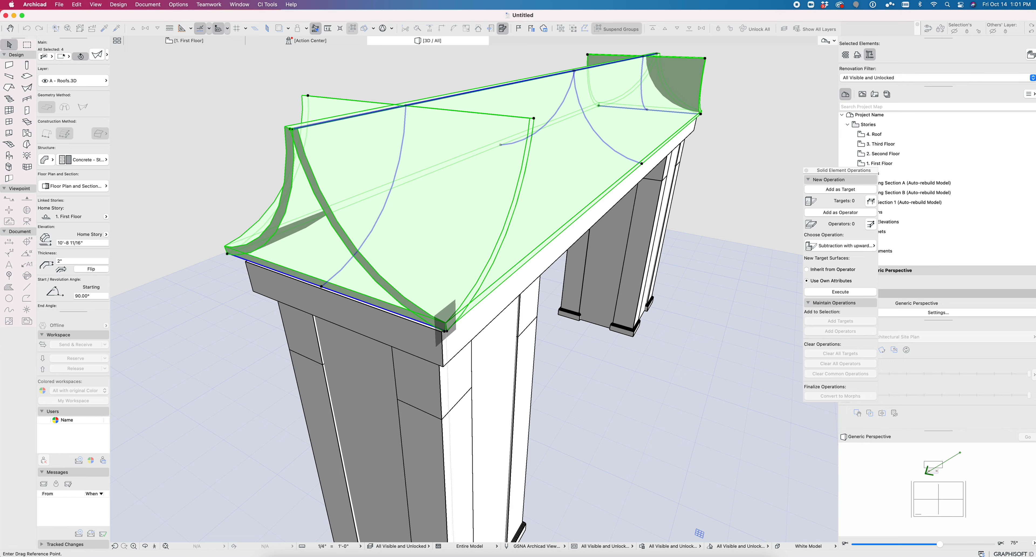
left_click(445, 330)
left_click(445, 331)
Move the four roof shells 4" along the beam's length from their lower end corner
middle_click_drag(482, 342, 484, 532, "shift")
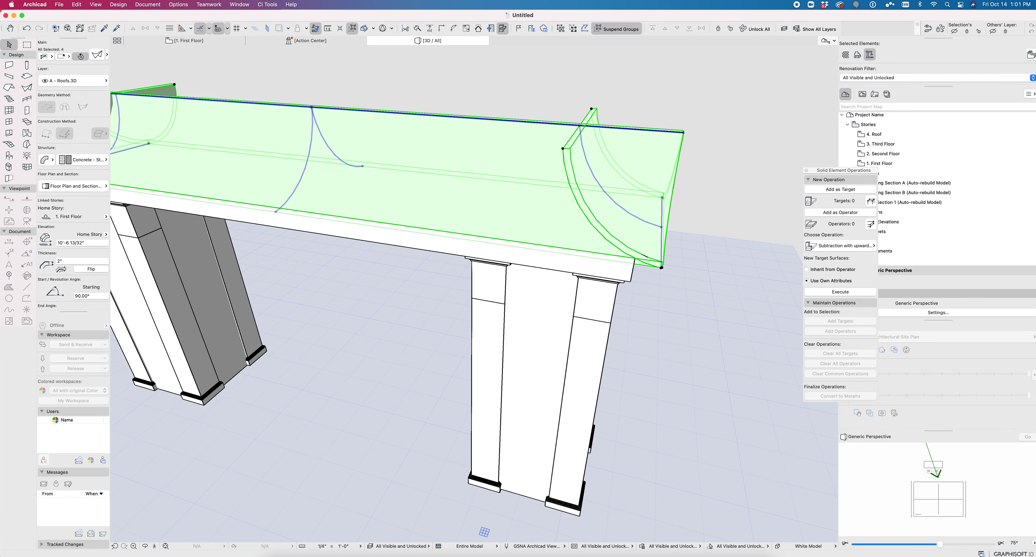
key("super+d")
left_click(661, 267)
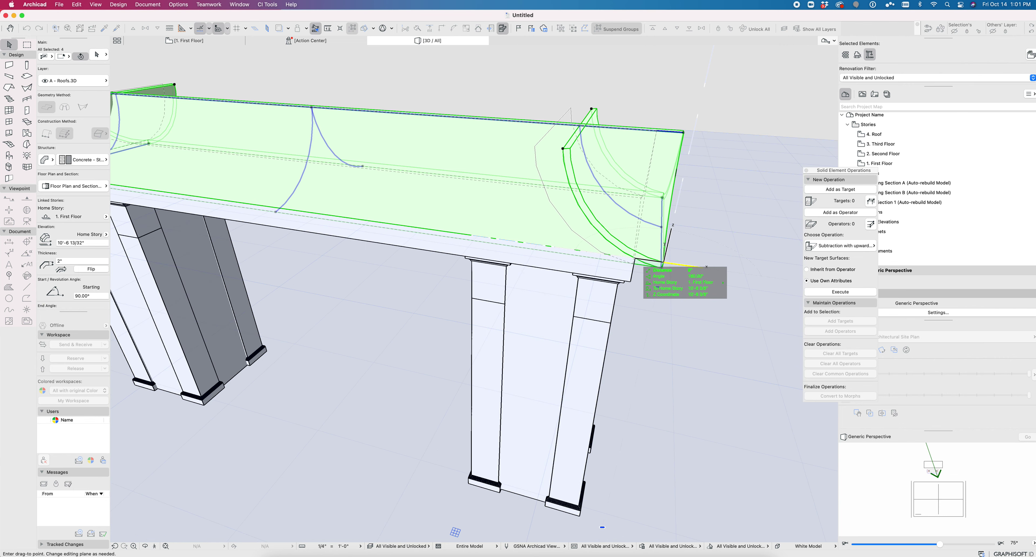
key("Tab")
type("4\"")
key("Return")
middle_click_drag(635, 259, 447, 193, "shift")
key("super+d")
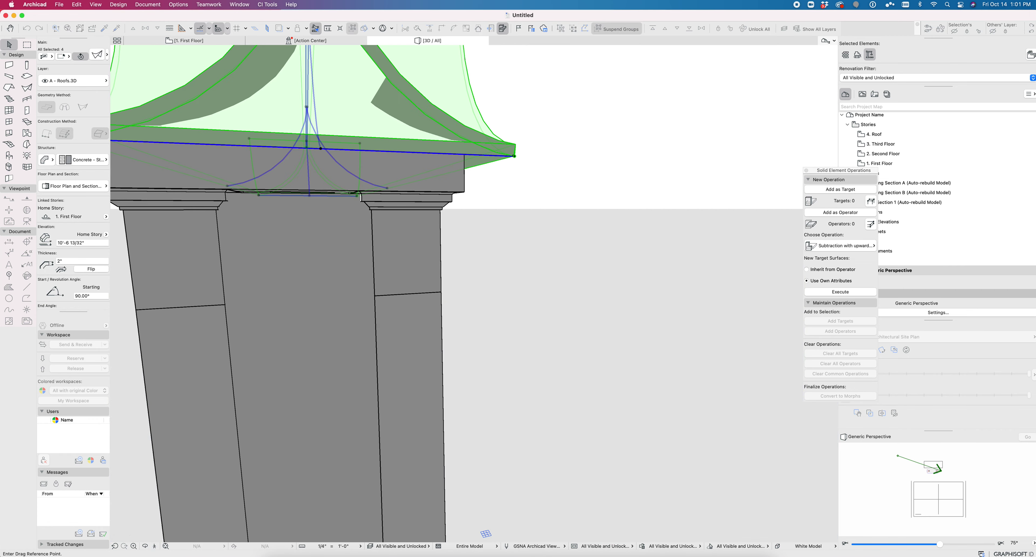
left_click(515, 156)
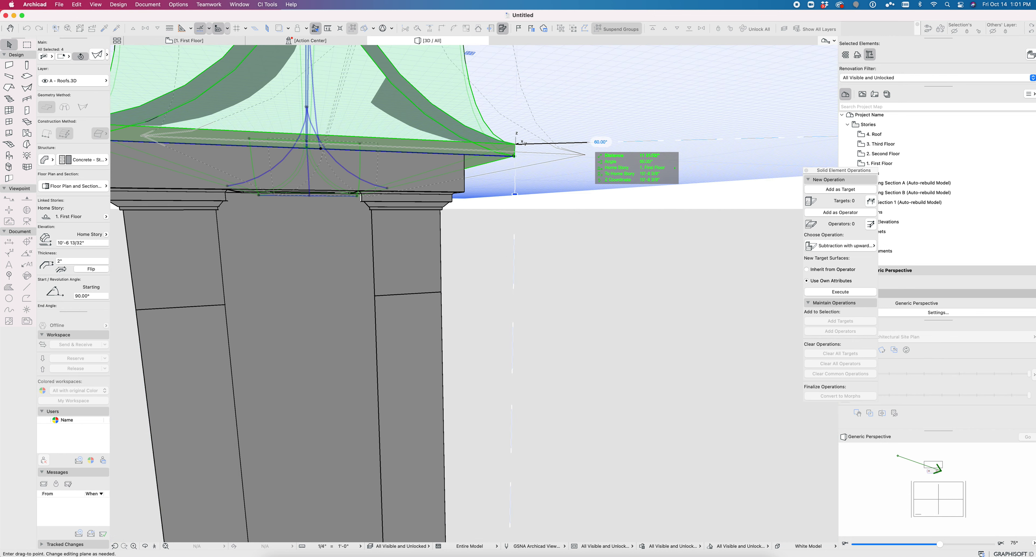
left_click(585, 155)
key("super+z")
Move the four roof shells 4" across the beam's width from their lower end corner, and deselect them
mouse_move(507, 201)
middle_mouse_down("shift")
mouse_move(519, 205)
mouse_move(498, 322)
mouse_move(514, 193)
middle_mouse_up("shift")
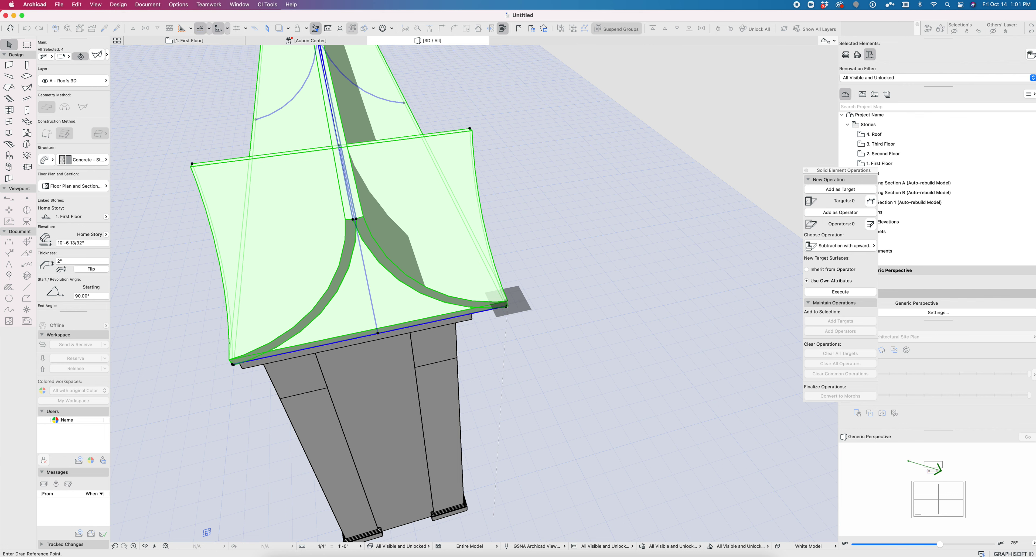
left_click(506, 306)
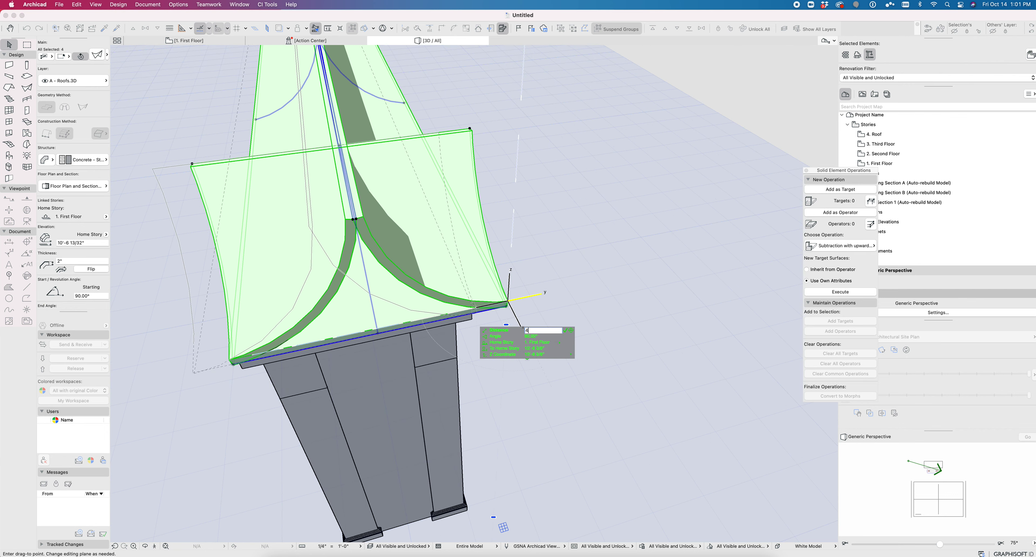
key("Return")
scroll(476, 307, "down", 5)
middle_click_drag(476, 308, 648, 370, "shift")
key("Escape")
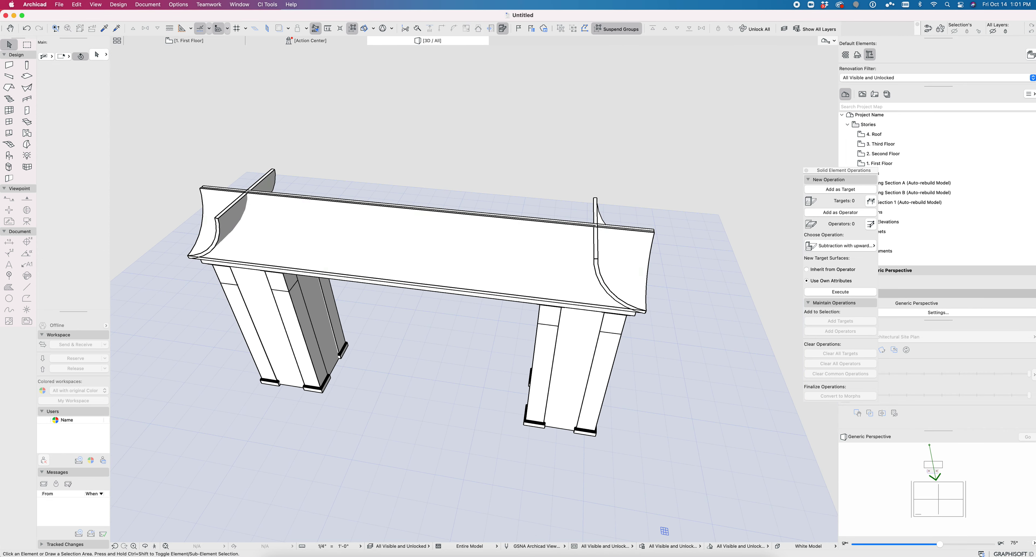
Subtract the two end shells, with upward extrusion, from the two long roof slopes using Solid Element Operations
left_click(596, 249)
left_click(218, 230, "shift")
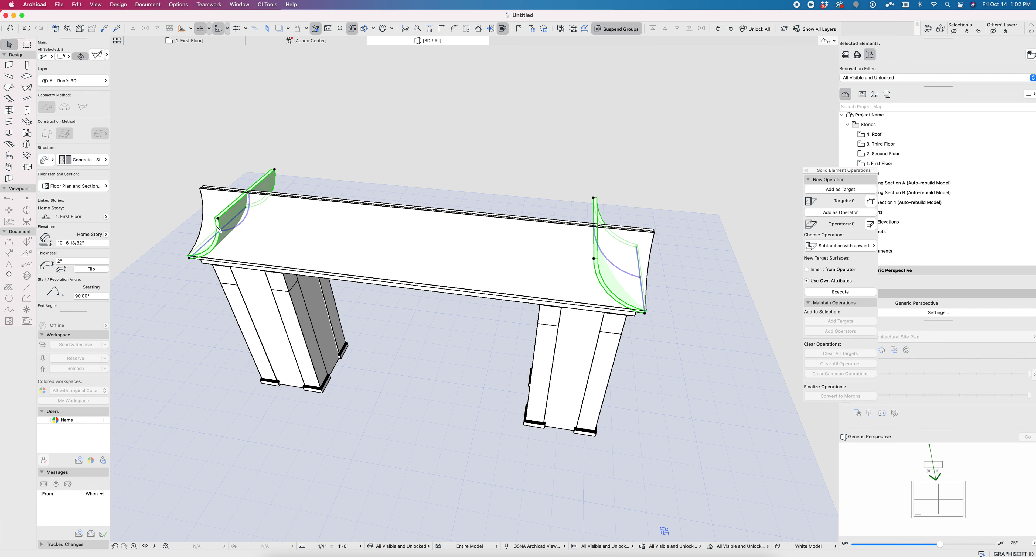
key("Escape")
left_click(482, 241)
left_click(482, 214, "shift")
left_click(840, 190)
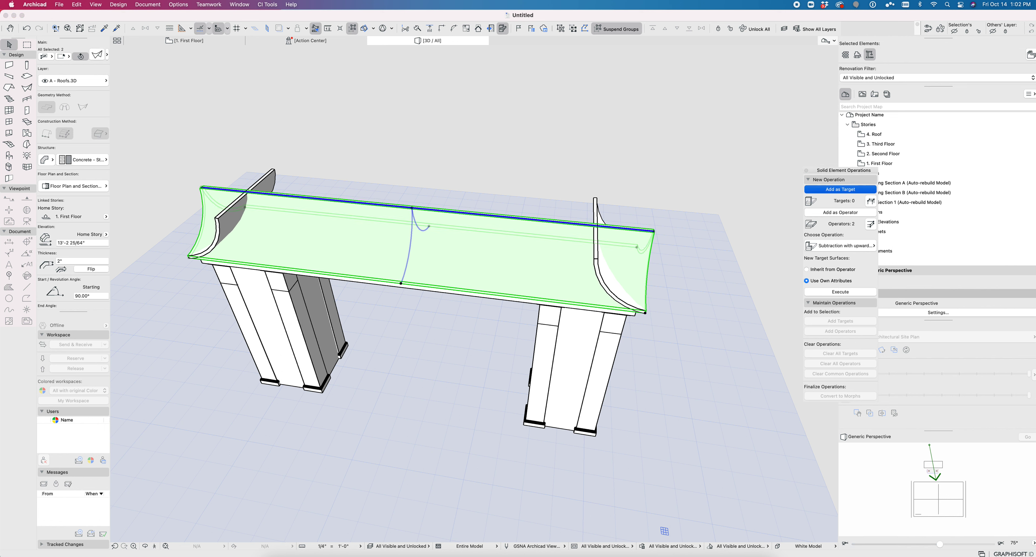
left_click(840, 293)
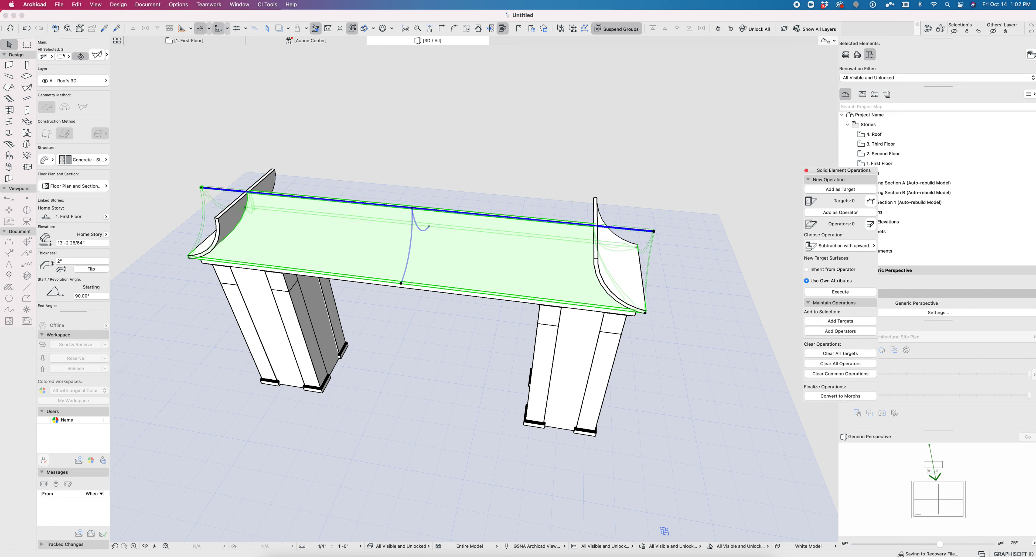
key("Escape")
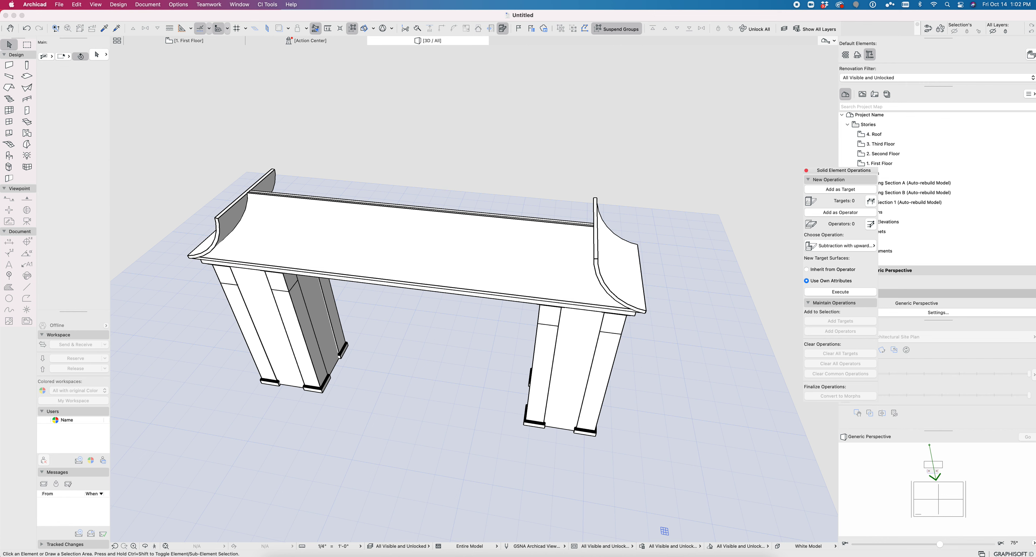
Subtract the two long roof slopes, with upward extrusion, from the two end shells using Solid Element Operations
left_click(619, 265)
left_click(218, 229, "shift")
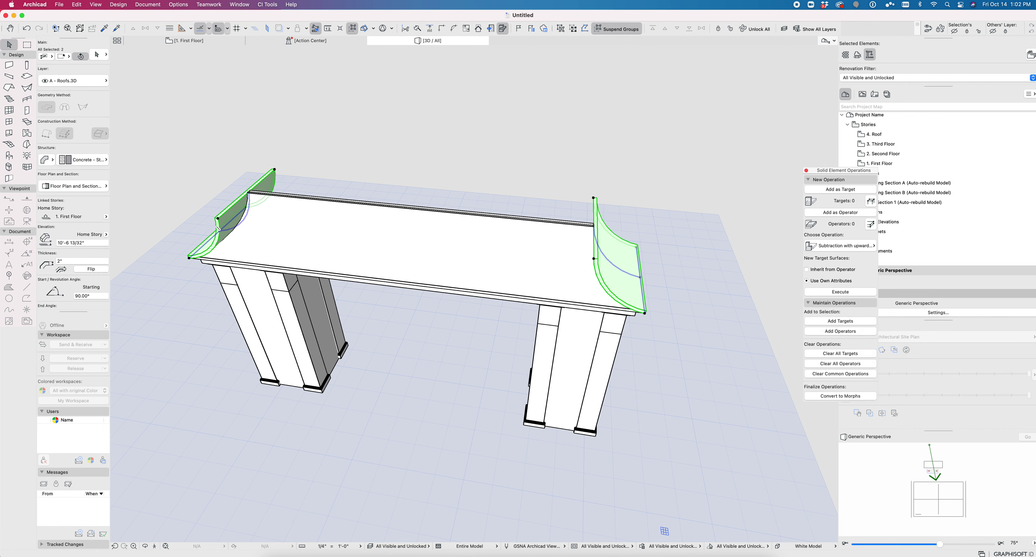
left_click(534, 287)
middle_click_drag(534, 287, 346, 138, "shift")
left_click(476, 232, "shift")
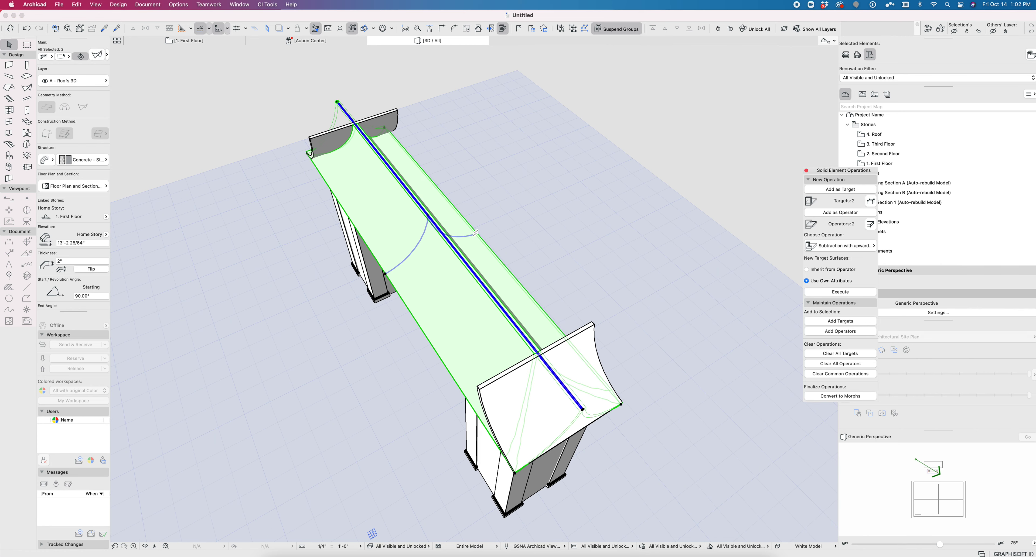
left_click(840, 292)
middle_click_drag(462, 313, 579, 292, "shift")
key("Escape")
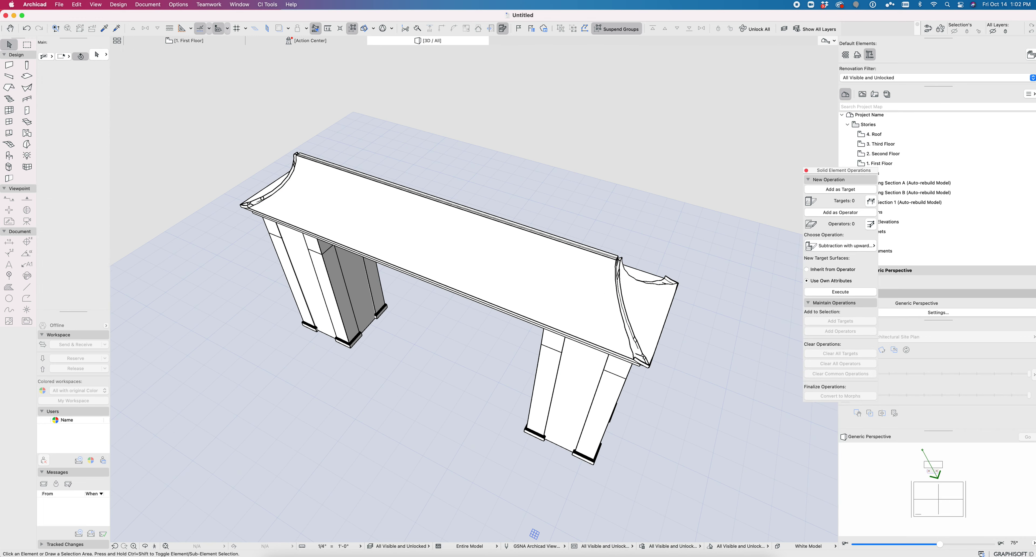
Examine the trimmed end shell and its joints with the long slopes at the roof's near end
mouse_move(534, 534)
middle_mouse_down("shift")
mouse_move(824, 532)
mouse_move(526, 533)
middle_mouse_up("shift")
left_click(382, 419)
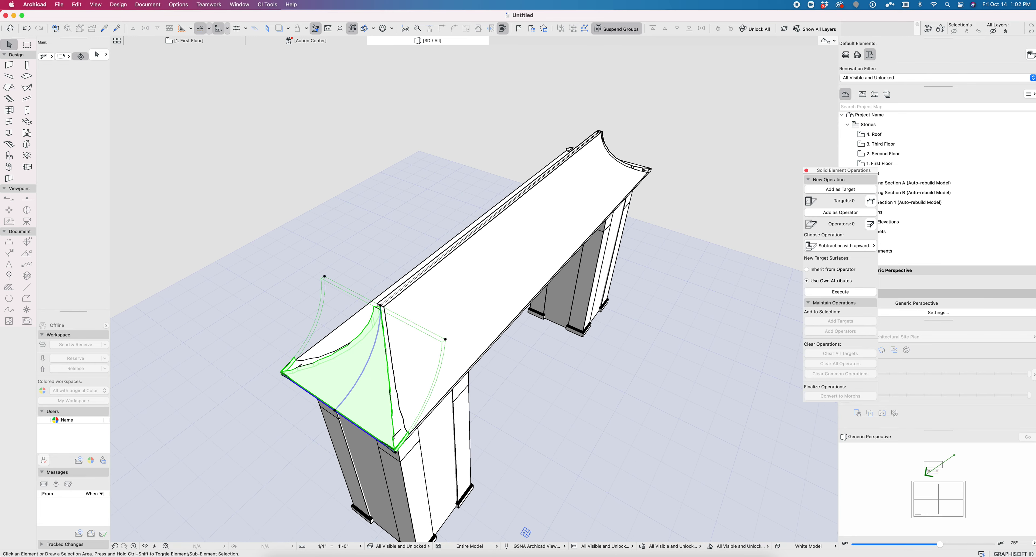
middle_click_drag(382, 418, 298, 388, "shift")
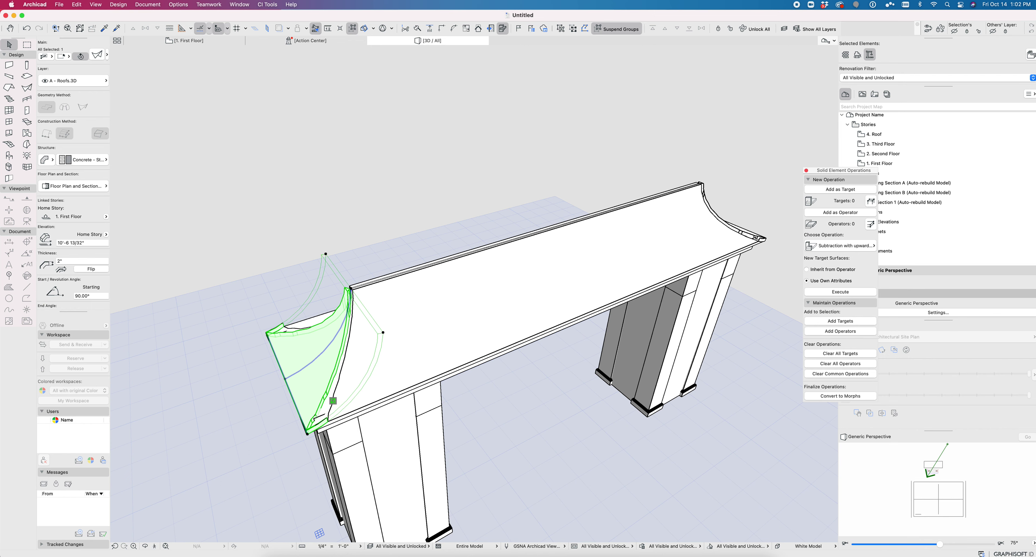
key("Escape")
Open the First Floor plan and compare the roof's plan with the reference photo
key("F2")
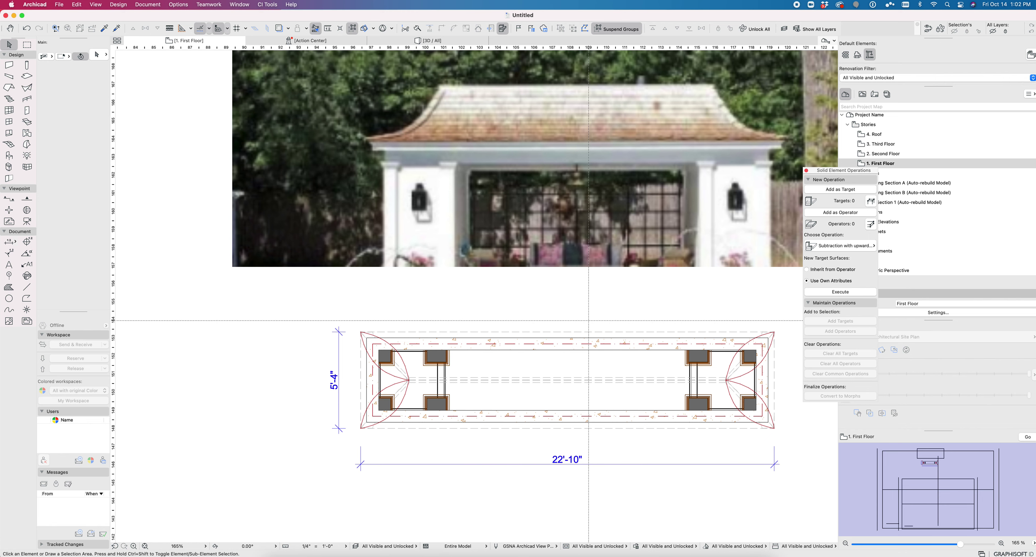
middle_click_drag(697, 352, 629, 338)
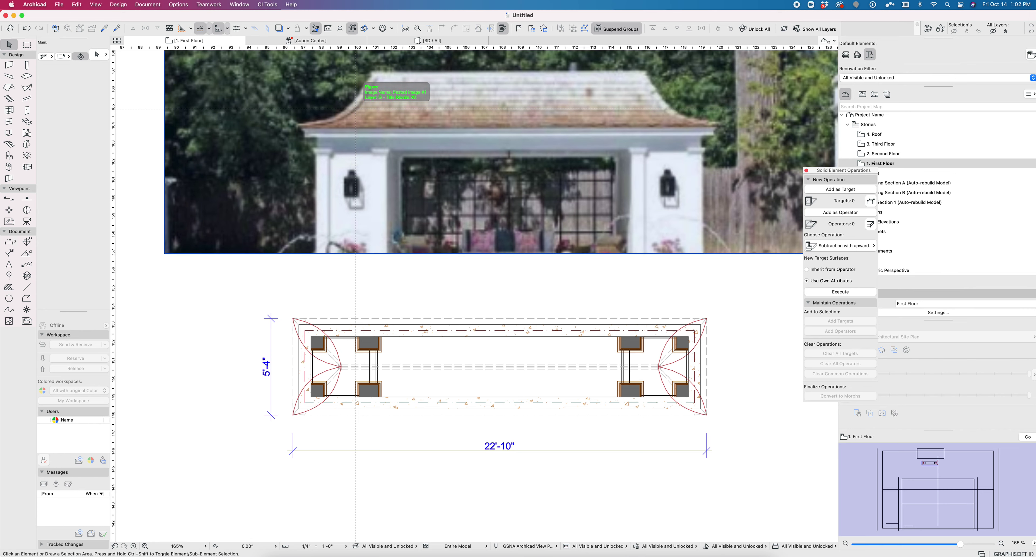
scroll(356, 108, "down", 15)
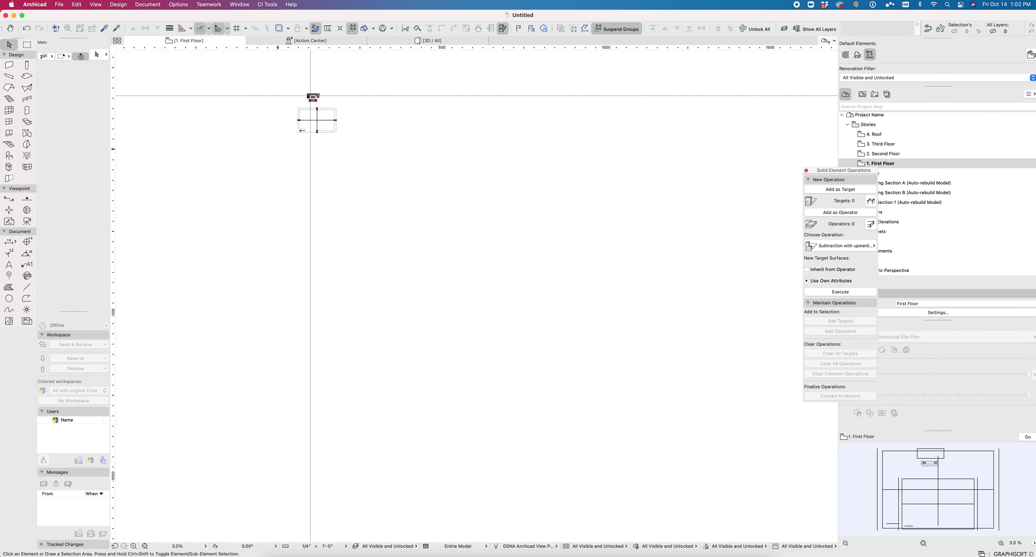
scroll(310, 96, "up", 15)
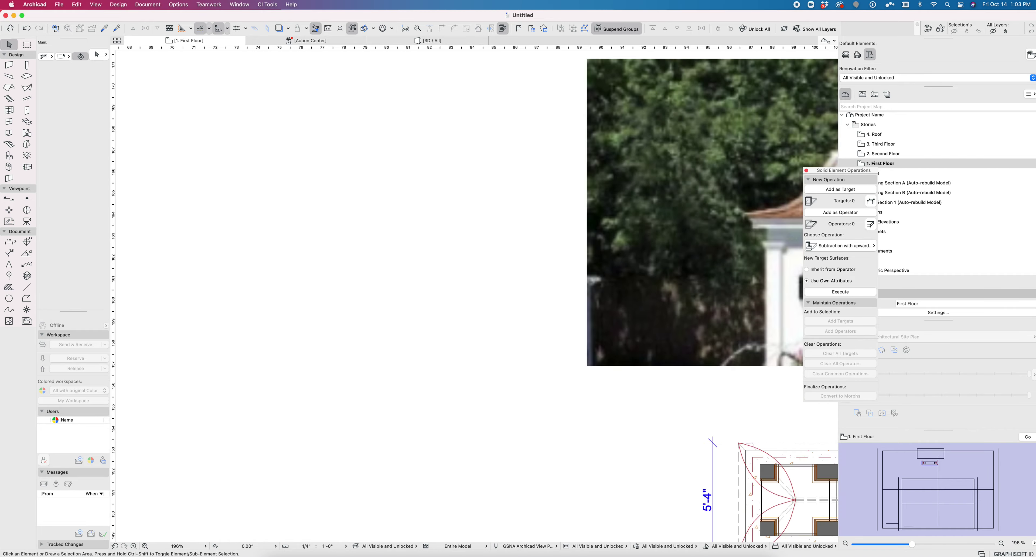
scroll(301, 92, "down", 4)
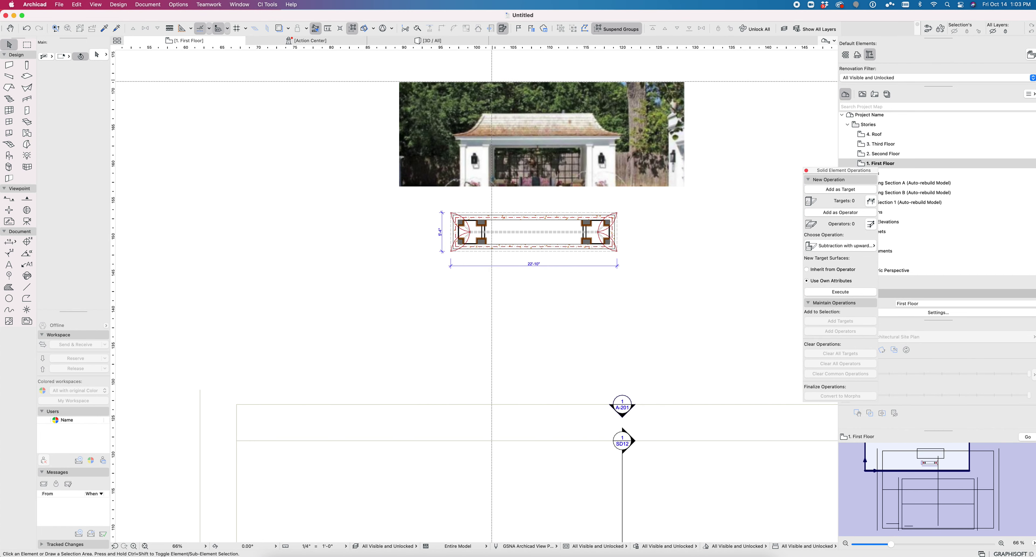